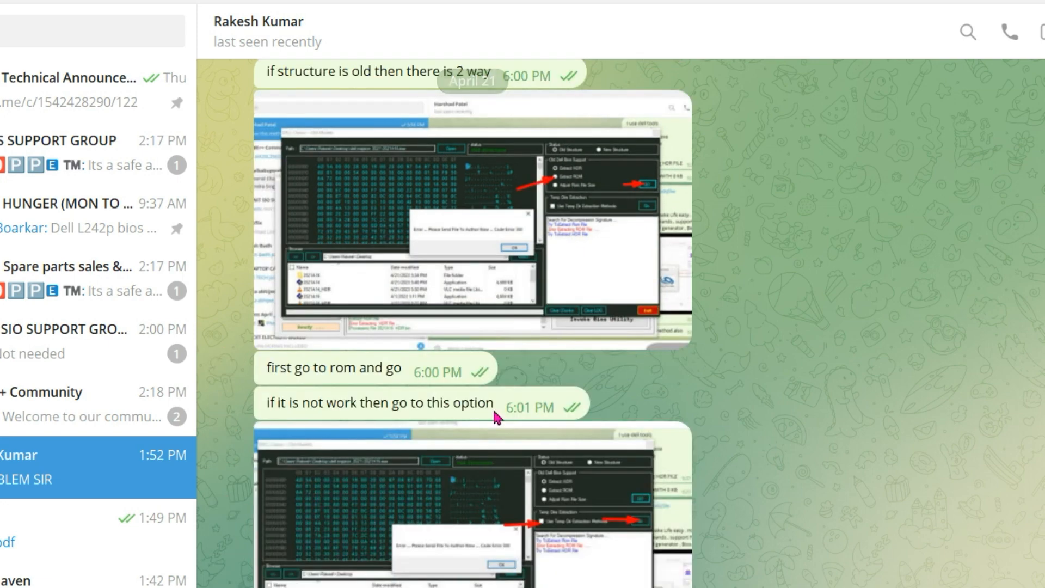
Step: Review the support chat about the failed HDR extraction for the Dell Inspiron 3521 BIOS and the suggested old-structure extraction methods
scroll(490, 412, "up", 5)
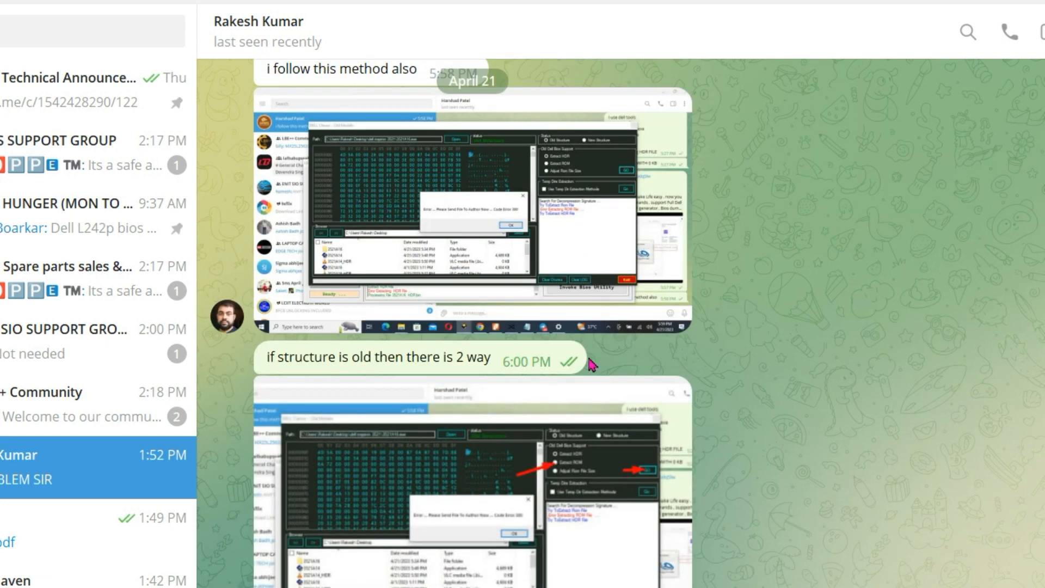
scroll(524, 401, "up", 5)
scroll(478, 397, "up", 5)
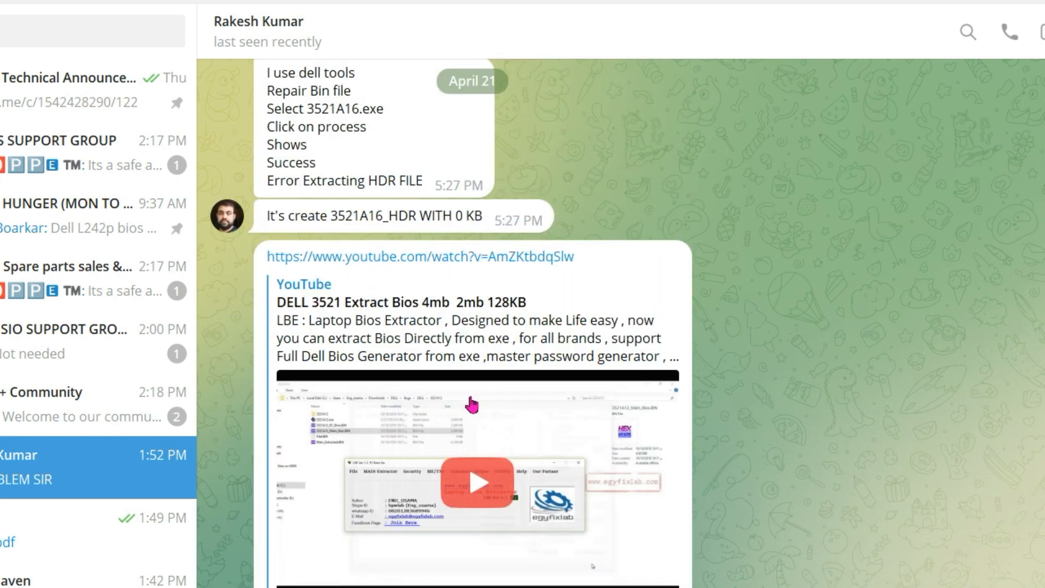
scroll(462, 411, "down", 10)
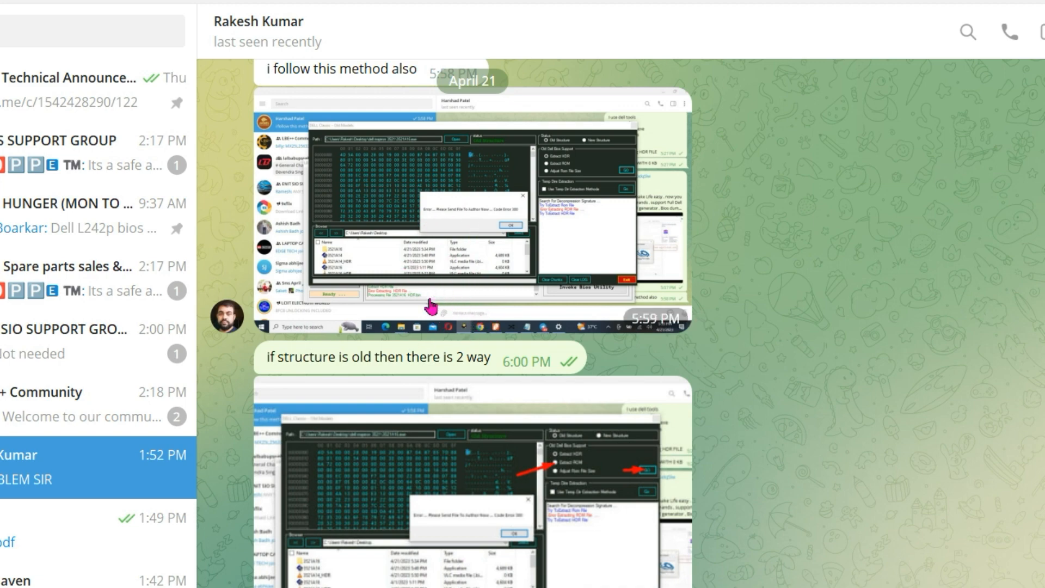
scroll(403, 278, "up", 8)
scroll(408, 277, "up", 8)
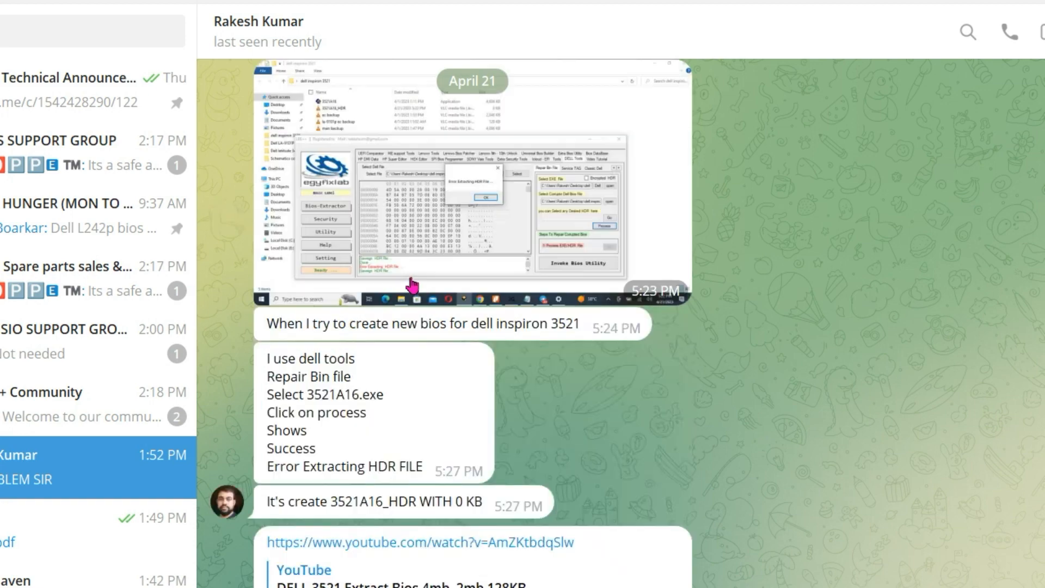
scroll(416, 384, "down", 4)
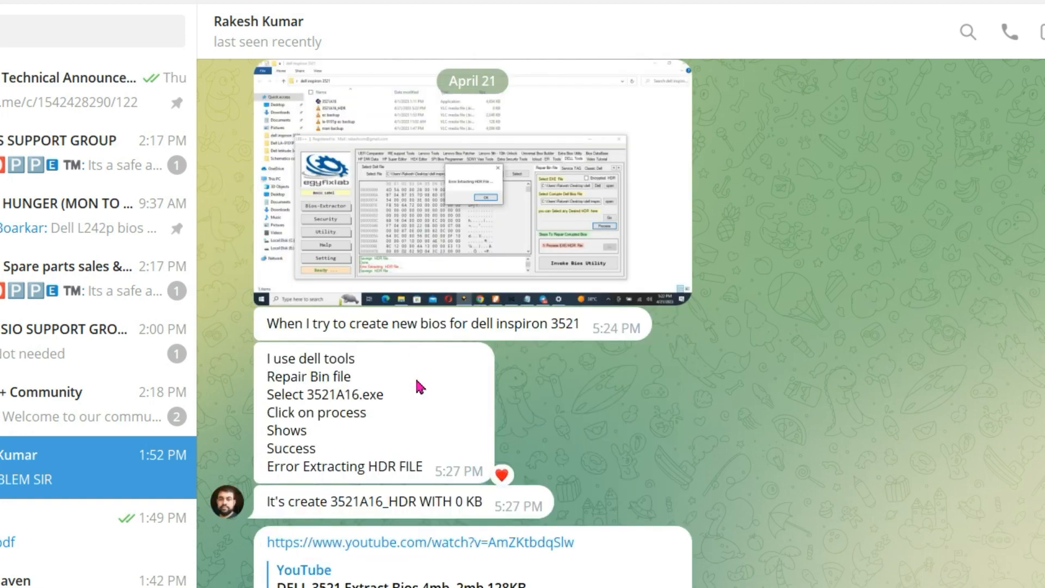
scroll(419, 386, "down", 10)
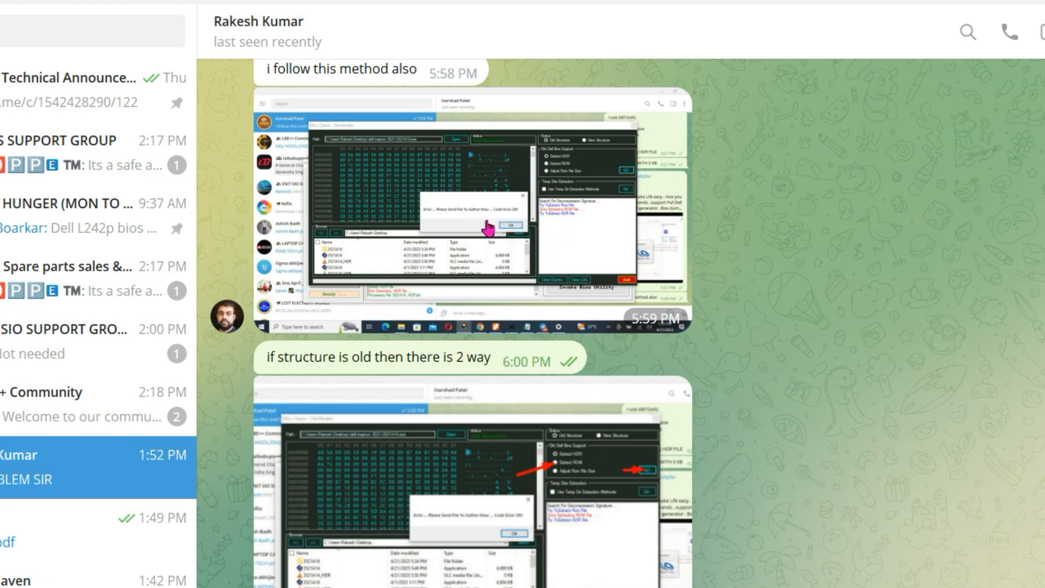
scroll(497, 305, "down", 5)
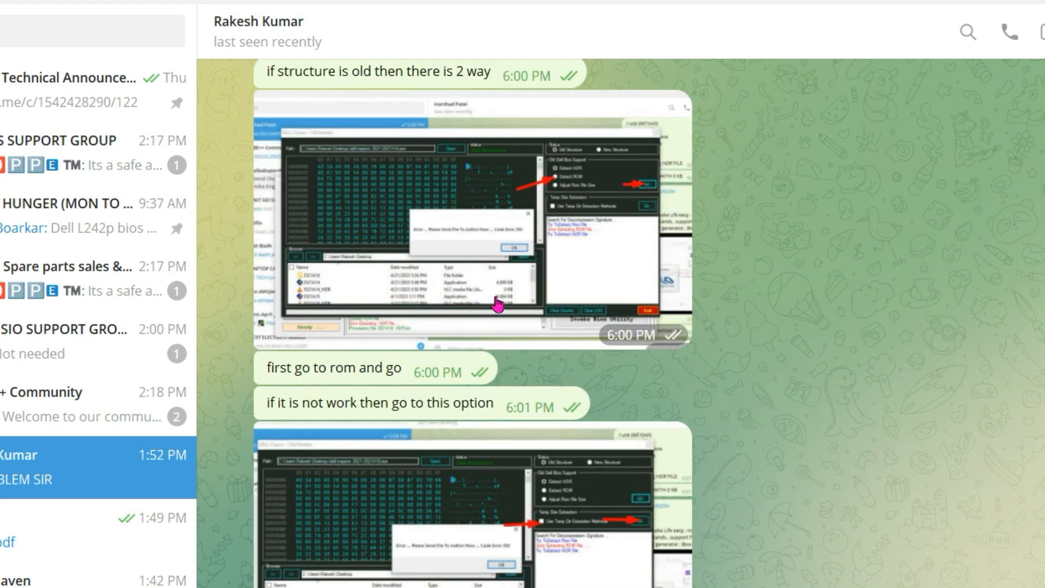
scroll(497, 305, "down", 5)
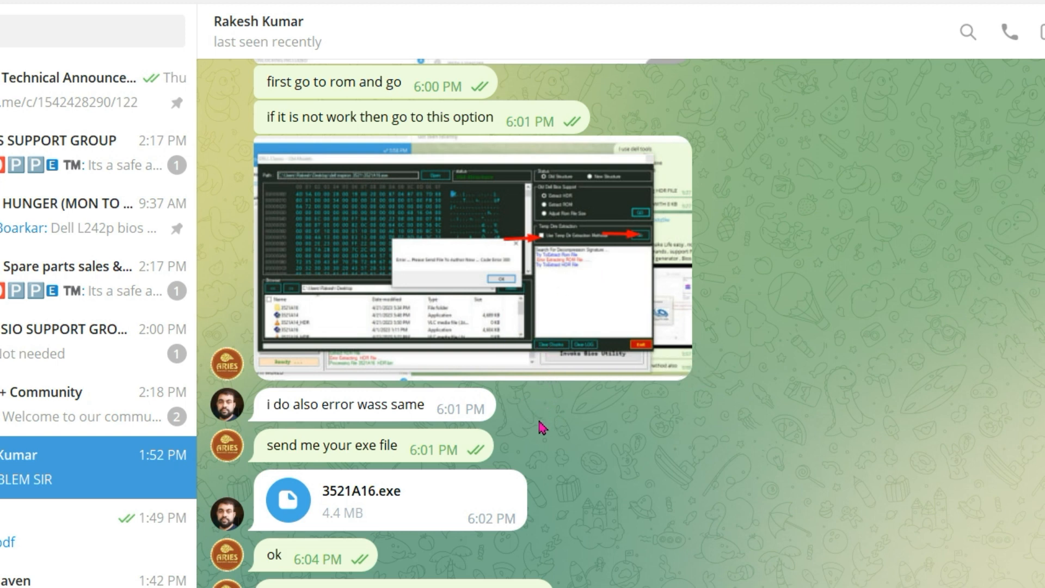
Step: Examine the exchanged 3521A16.exe, BIOS backup and repaired BIN files in the chat, plus the advice on temp extraction and splitting
double_click(342, 504)
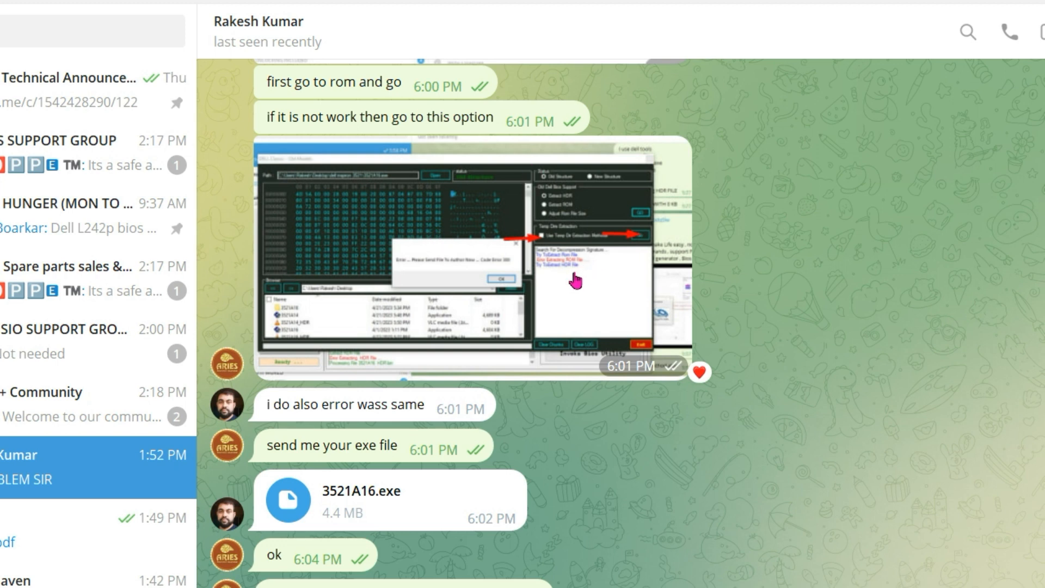
scroll(557, 294, "down", 5)
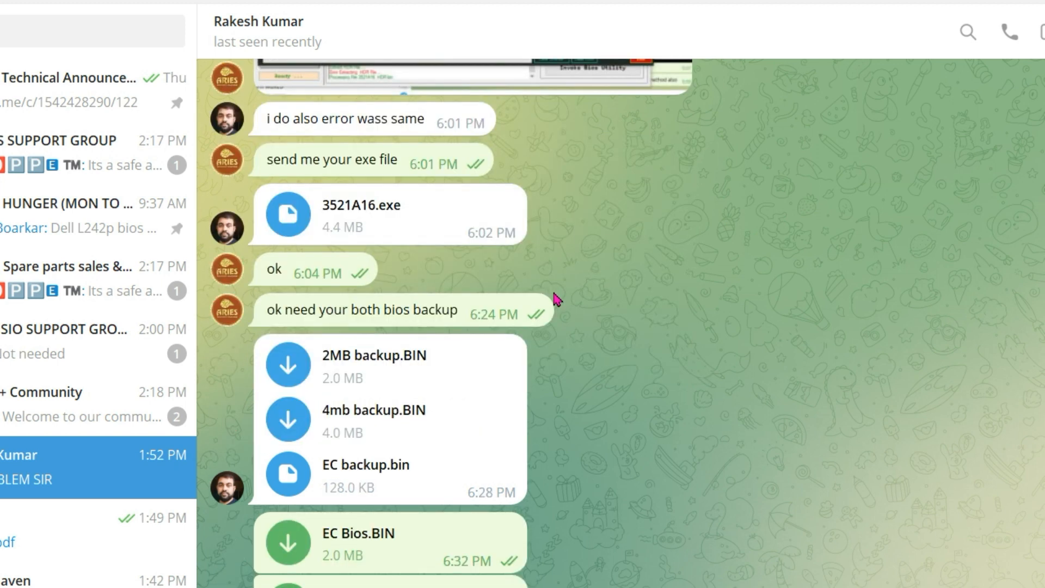
double_click(402, 323)
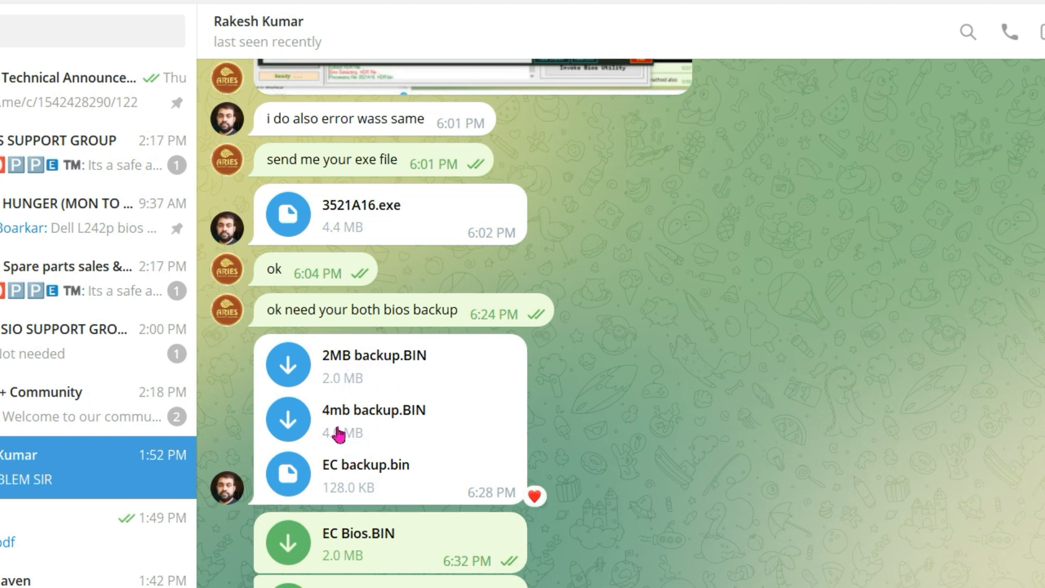
scroll(408, 395, "down", 5)
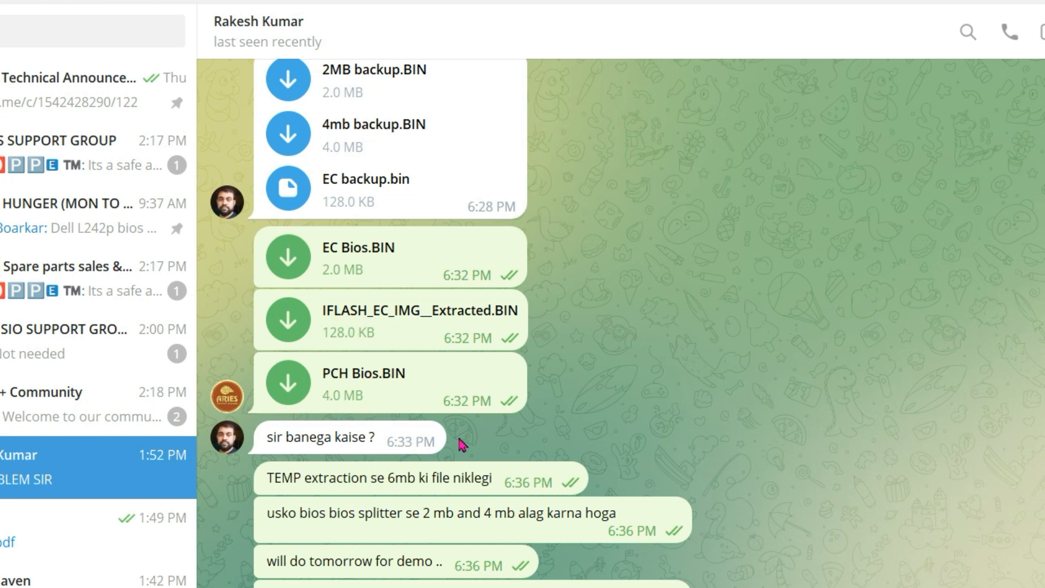
Step: Switch from the chat to the running LBE++ window, dismissing the duplicate-instance message
left_click(1026, 2)
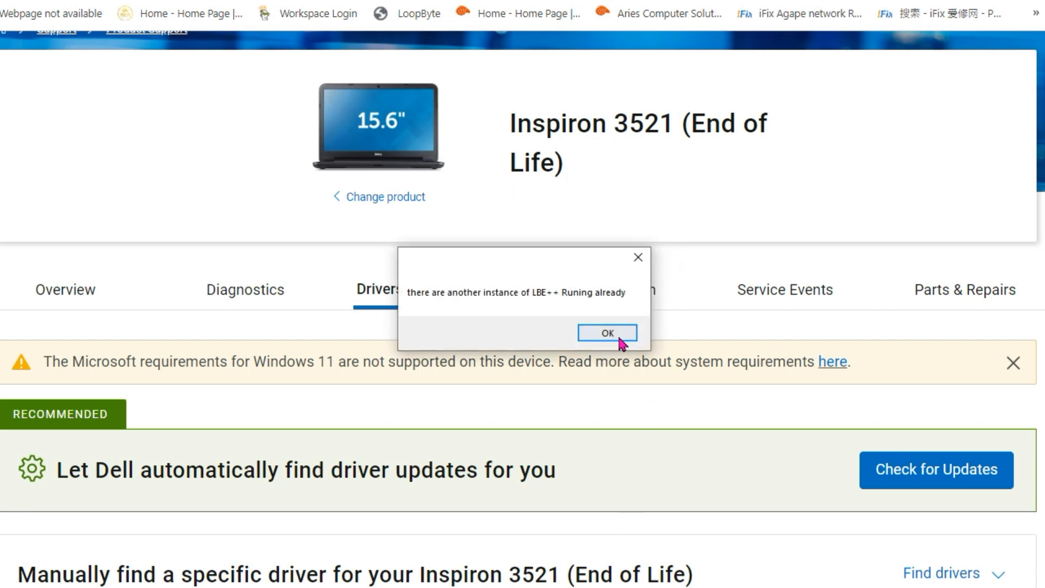
left_click(619, 334)
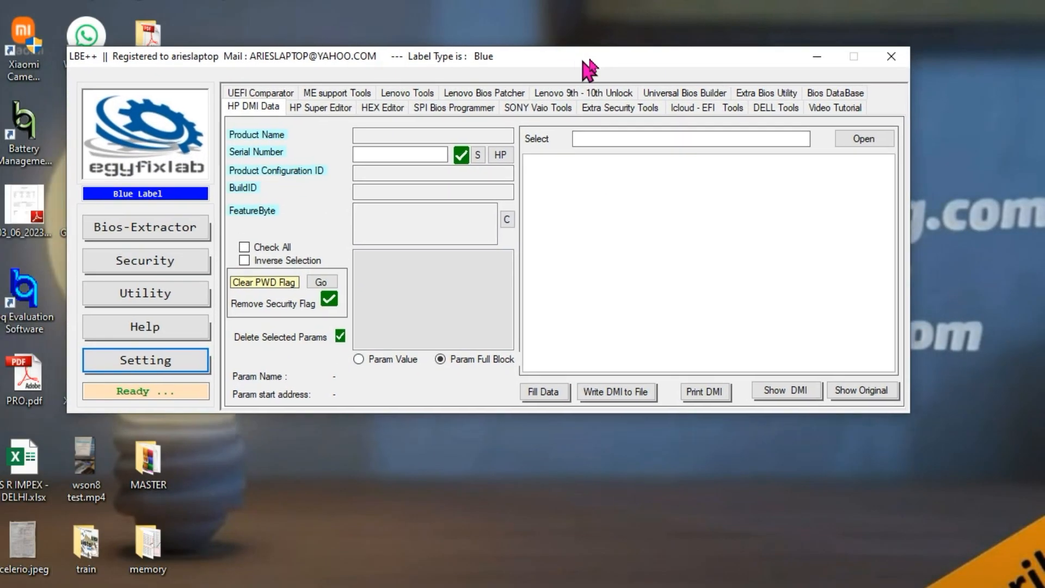
left_click_drag(583, 60, 590, 58)
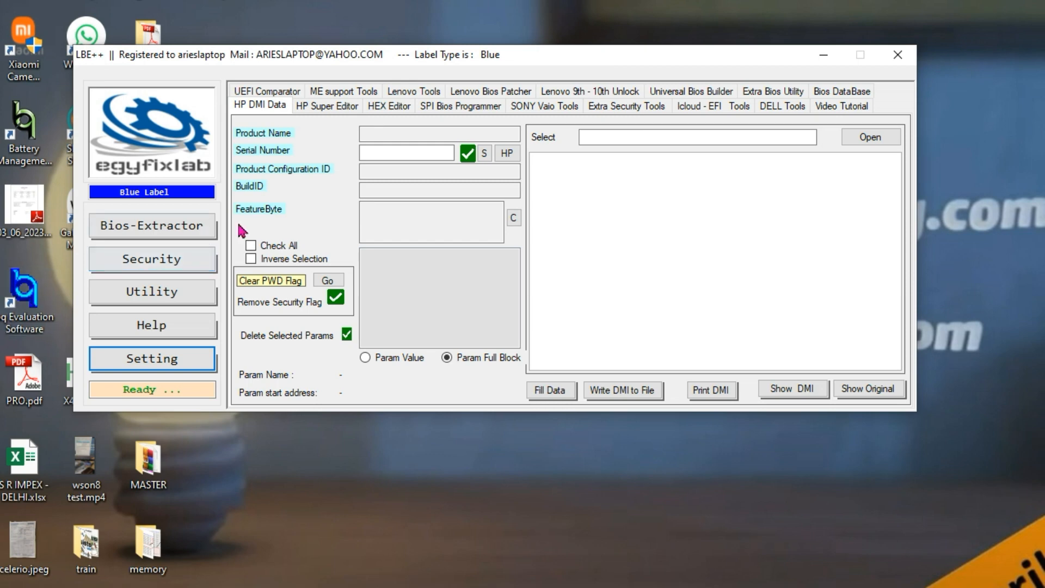
Step: Launch the Universal Extractor in LBE++ and bring up the file selection for its source file
left_click(201, 232)
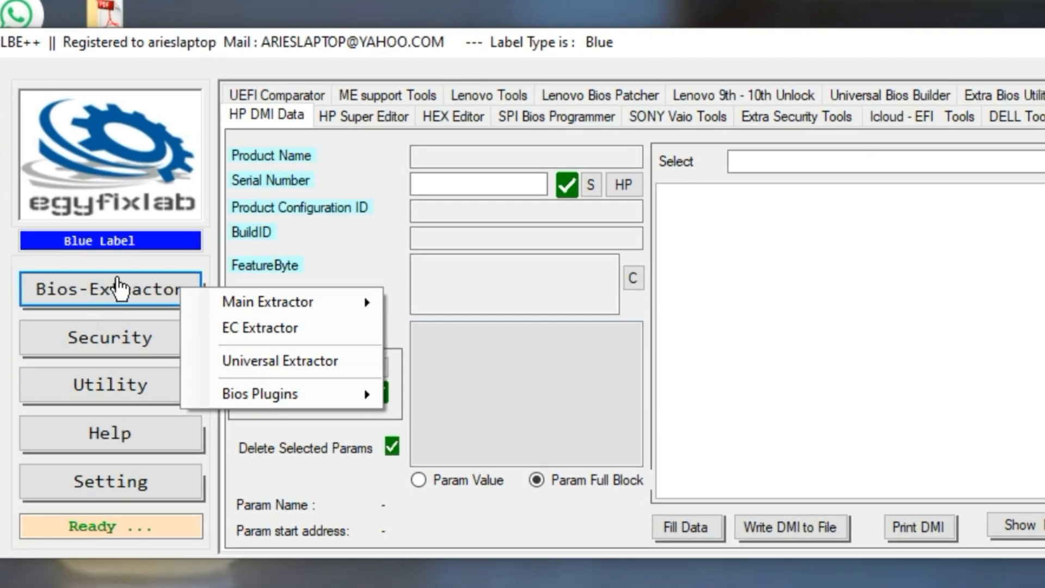
left_click(261, 369)
left_click_drag(534, 117, 687, 124)
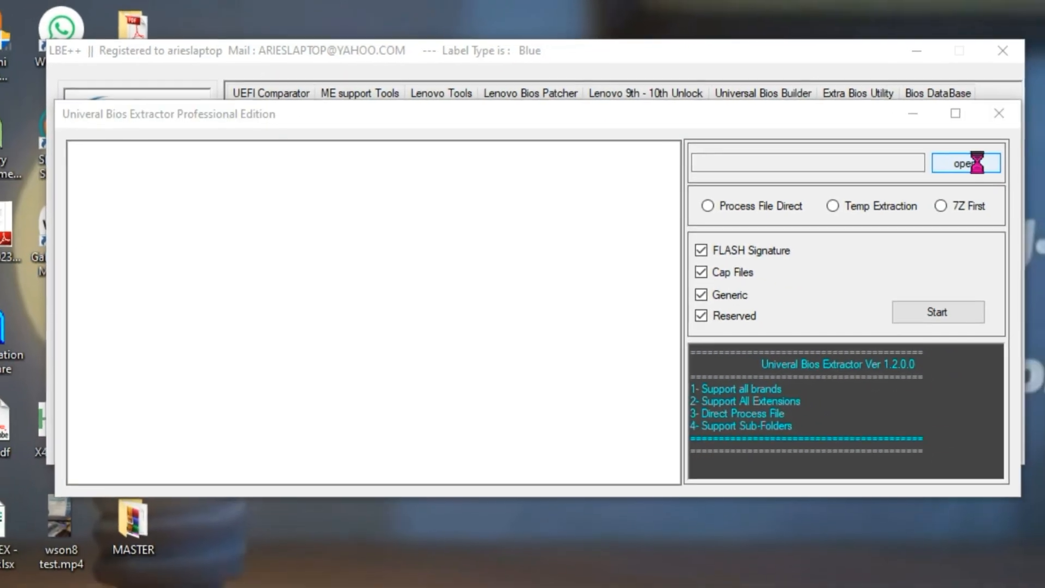
left_click(1023, 171)
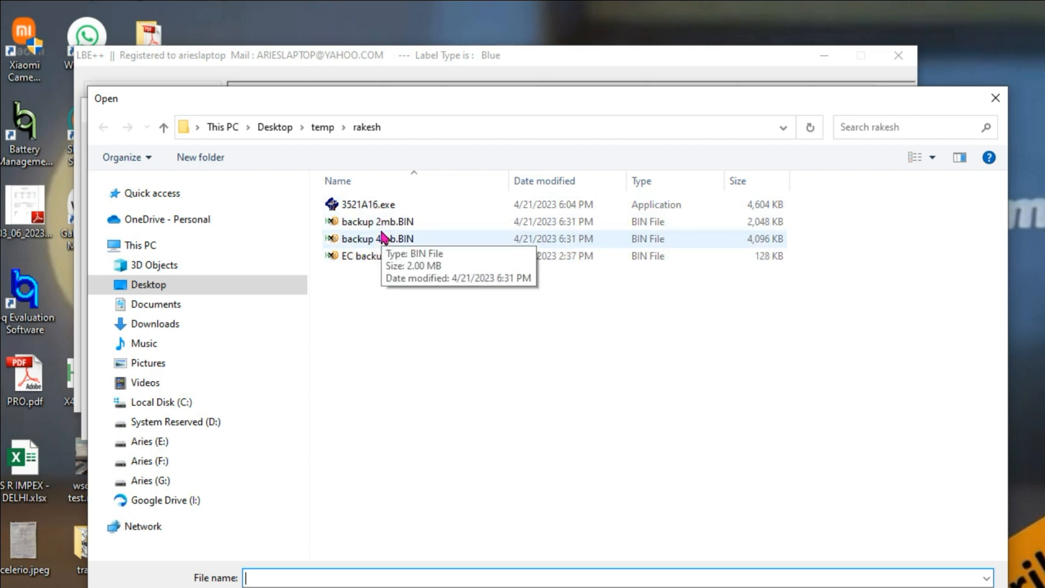
Step: Switch to the backup folder in File Explorer, open backup 4mb.BIN in HxD and inspect the 5A A5 F0 signature at offset 10
left_click(229, 587)
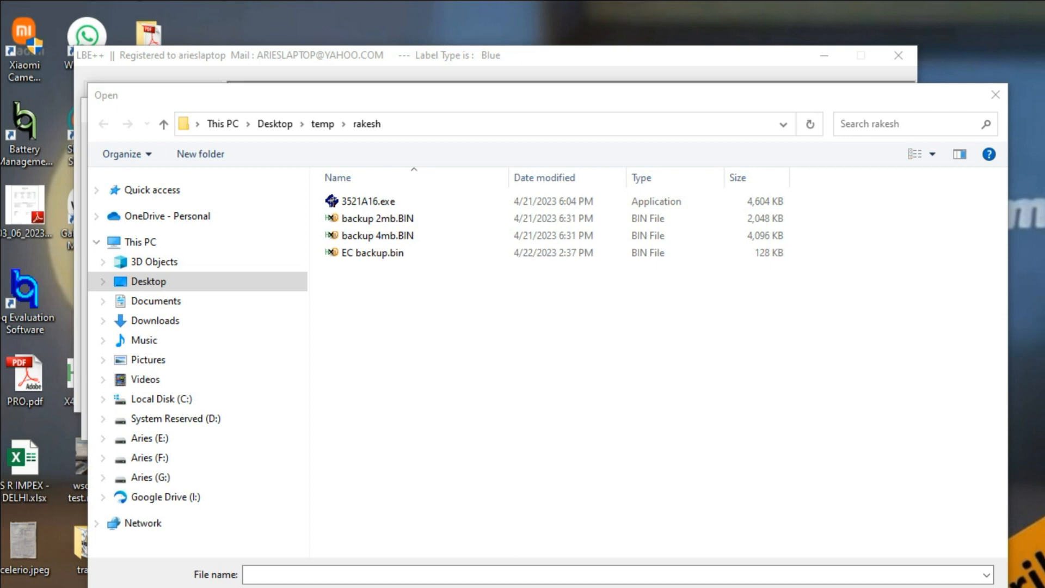
left_click(229, 585)
left_click(381, 560)
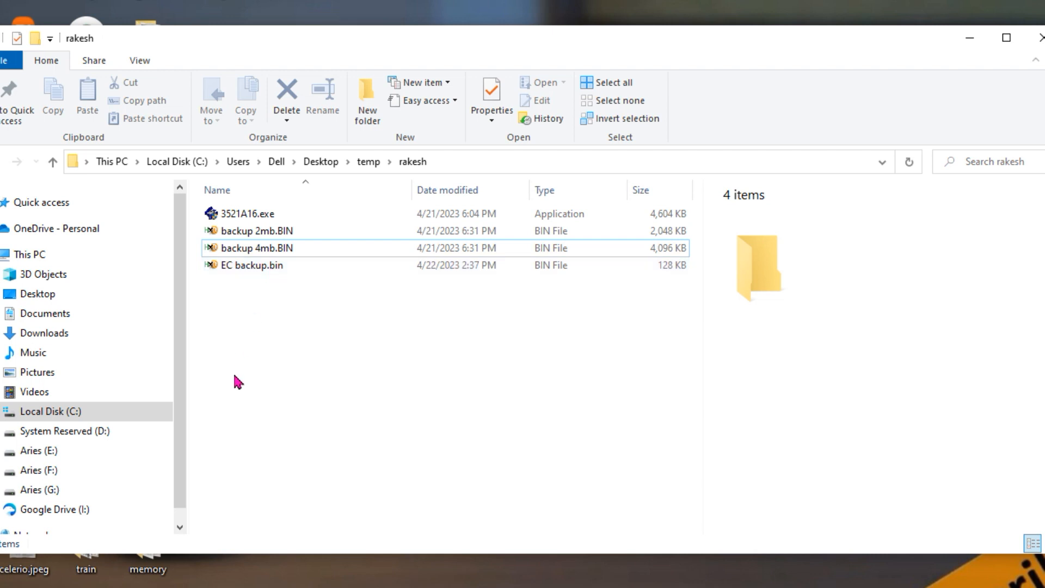
double_click(240, 248)
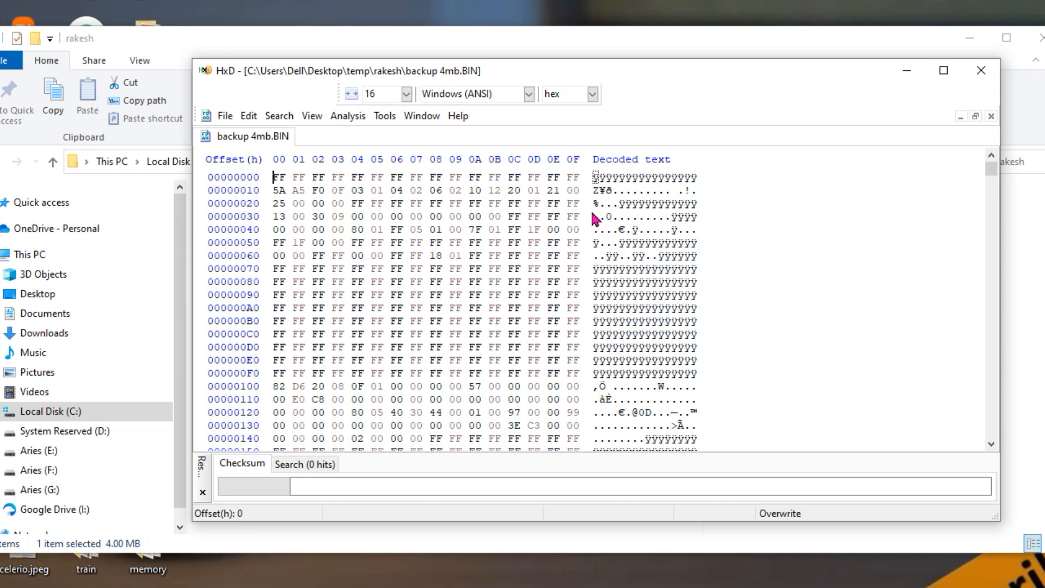
left_click_drag(595, 190, 613, 191)
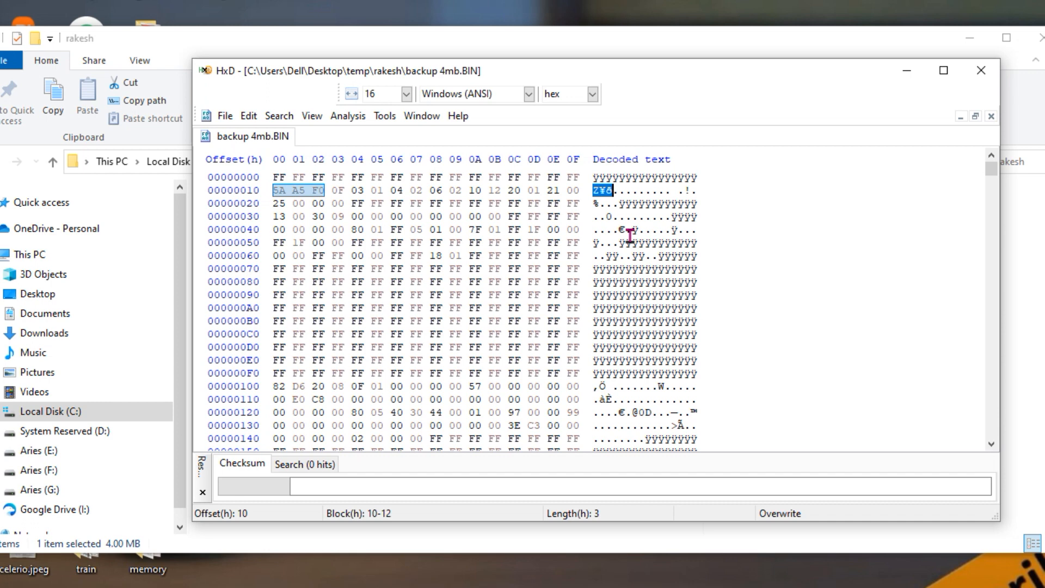
left_click(605, 203)
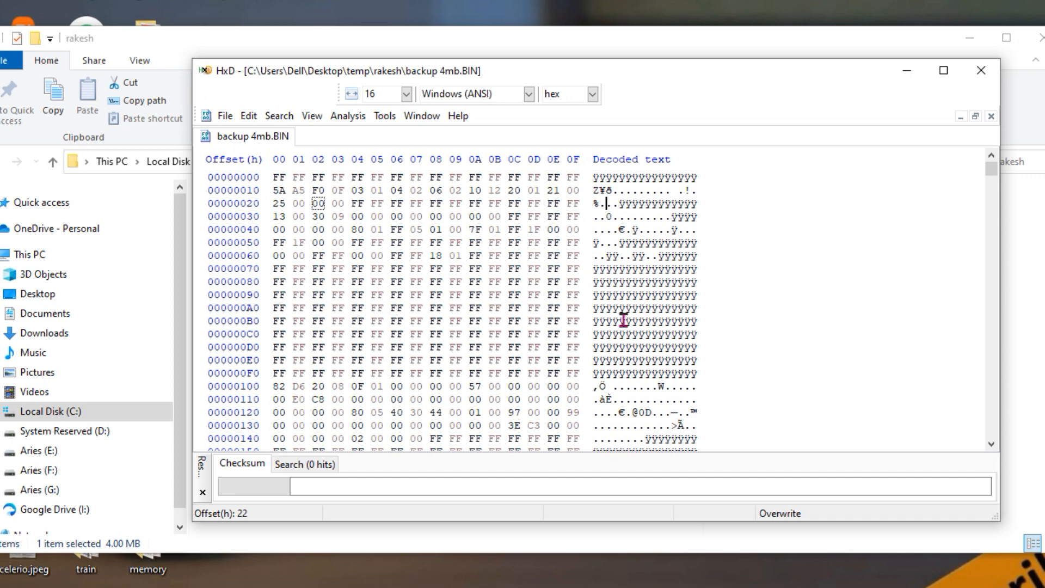
Step: Locate the $FPT marker around offset 1010 in backup 4mb.BIN and select the bytes around it
scroll(624, 359, "down", 9)
scroll(624, 359, "down", 20)
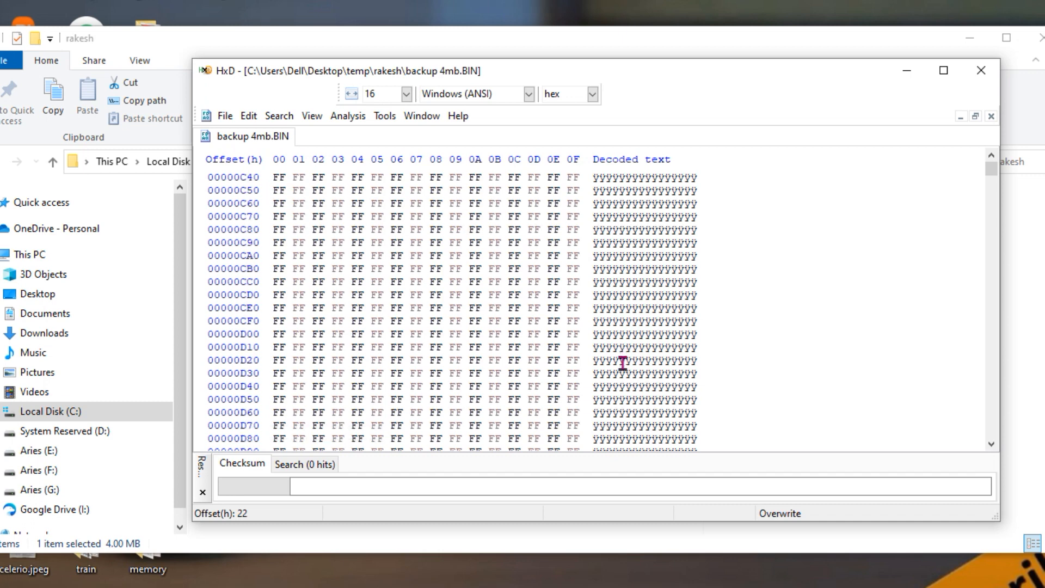
scroll(622, 362, "up", 9)
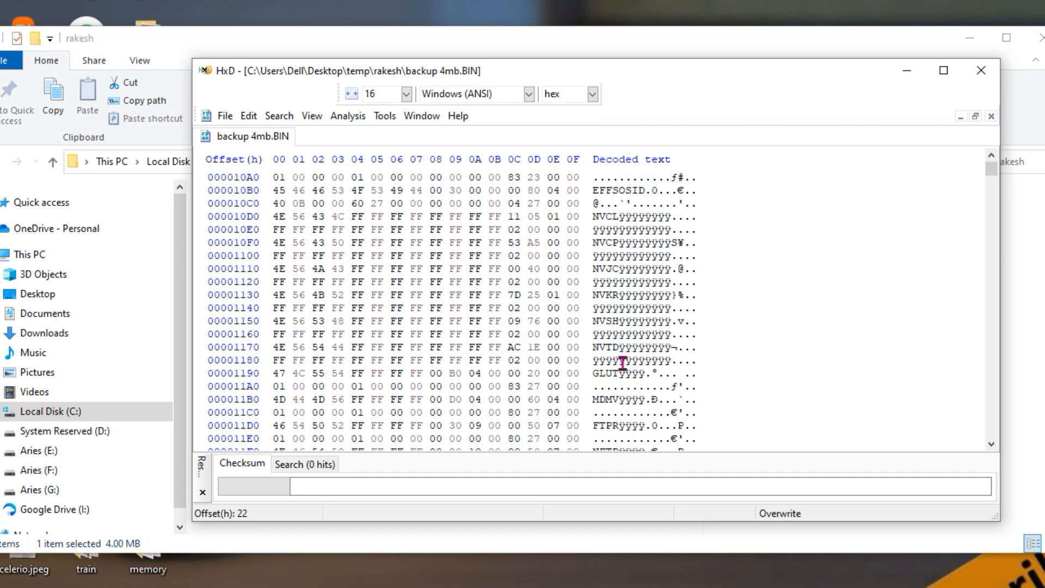
scroll(622, 362, "up", 5)
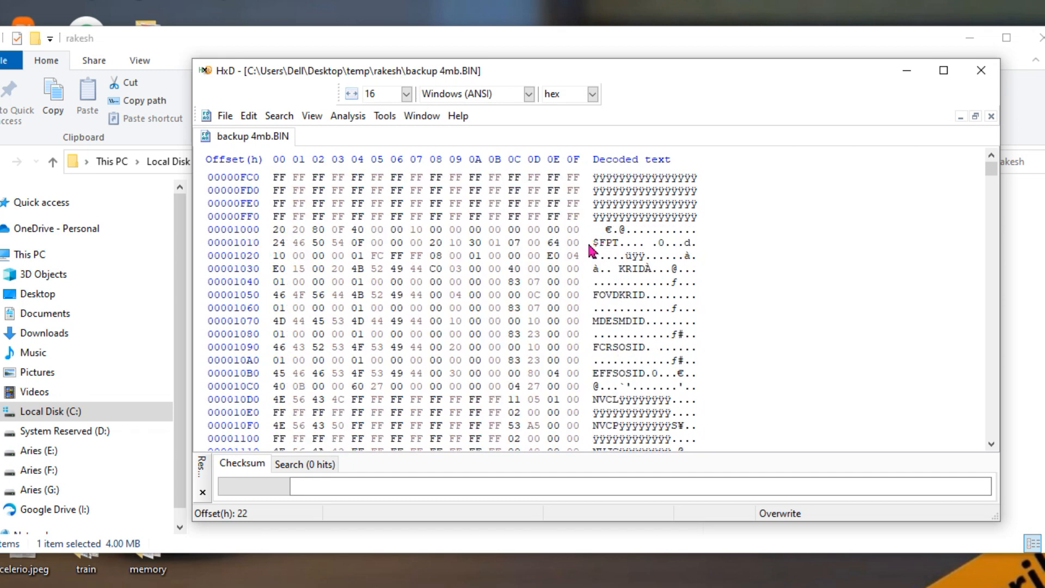
left_click_drag(599, 243, 620, 242)
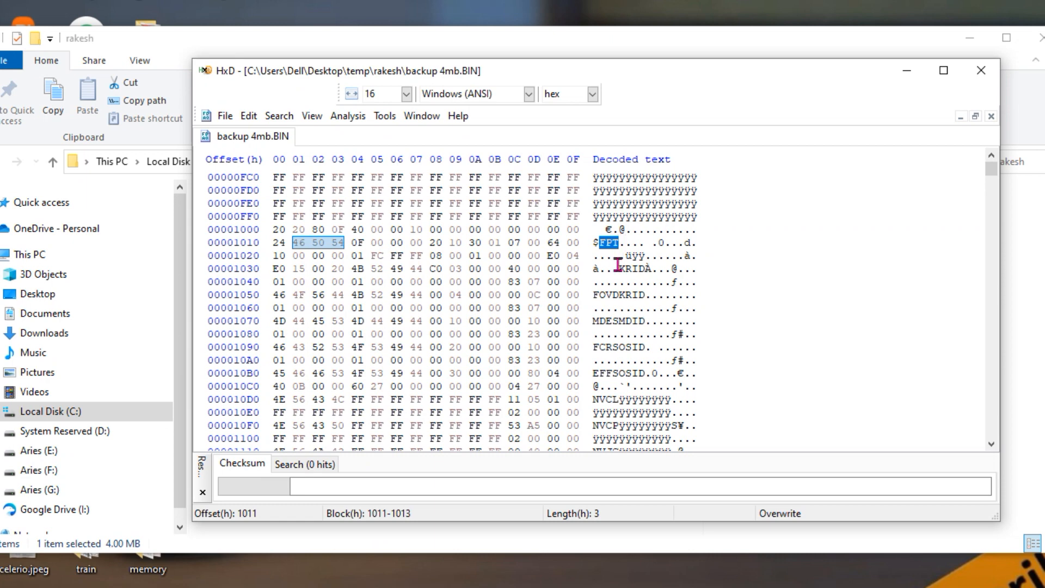
left_click_drag(607, 229, 652, 242)
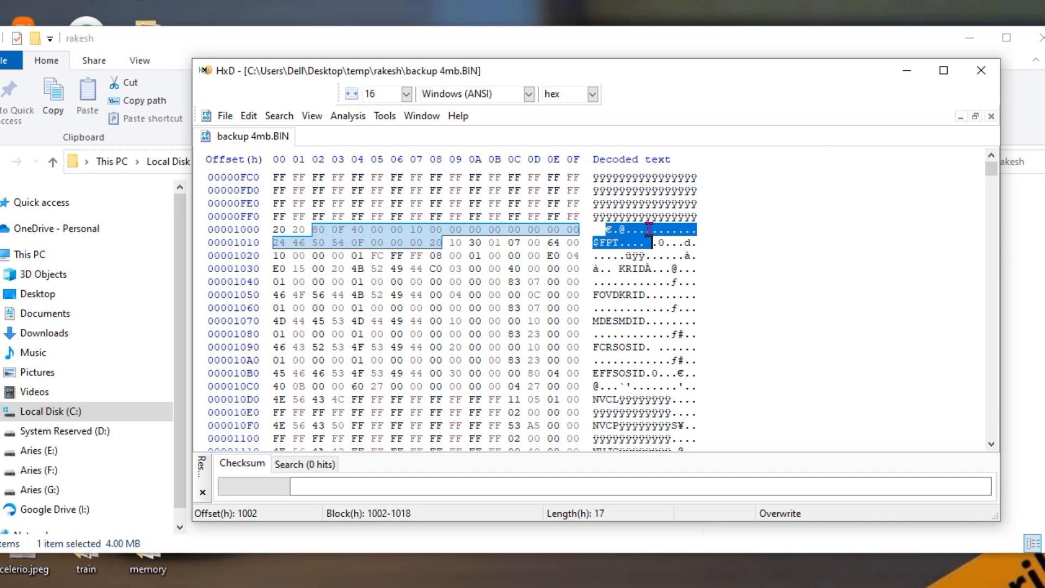
Step: Return to the start of backup 4mb.BIN and select the 5A A5 F0 bytes at offset 10
scroll(649, 228, "up", 19)
scroll(649, 229, "up", 20)
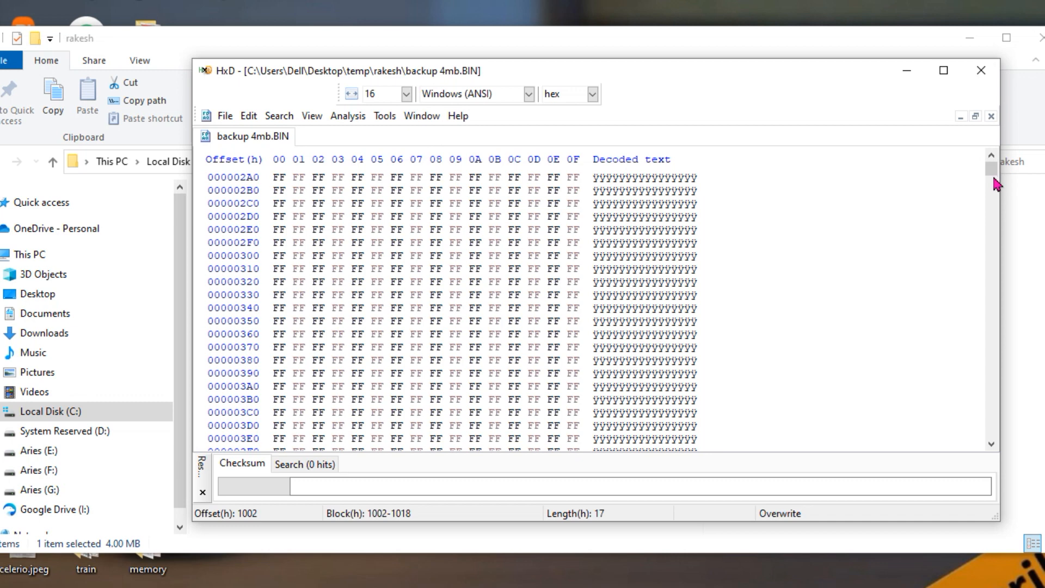
scroll(653, 237, "up", 14)
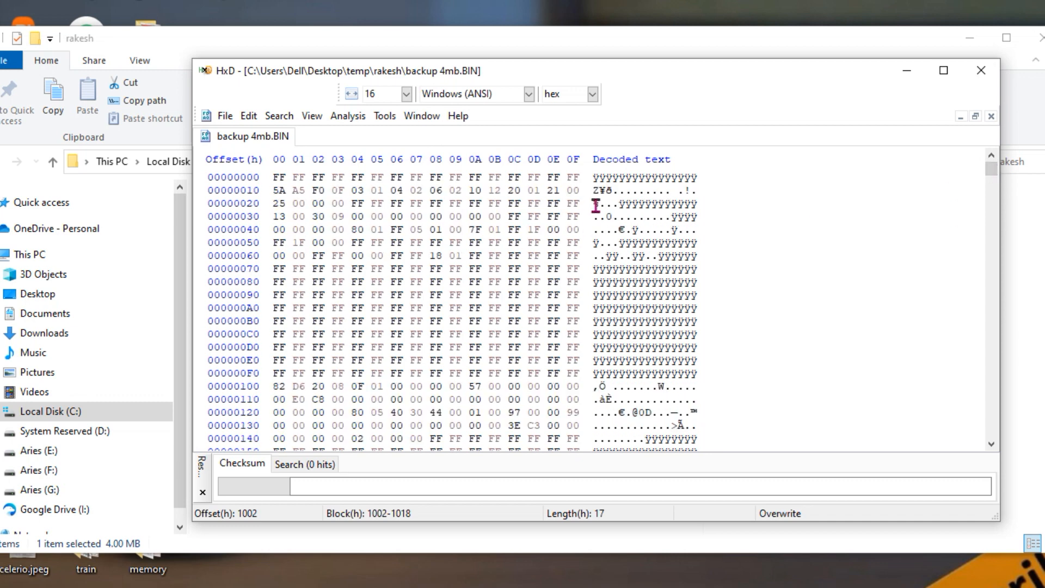
left_click_drag(595, 190, 612, 190)
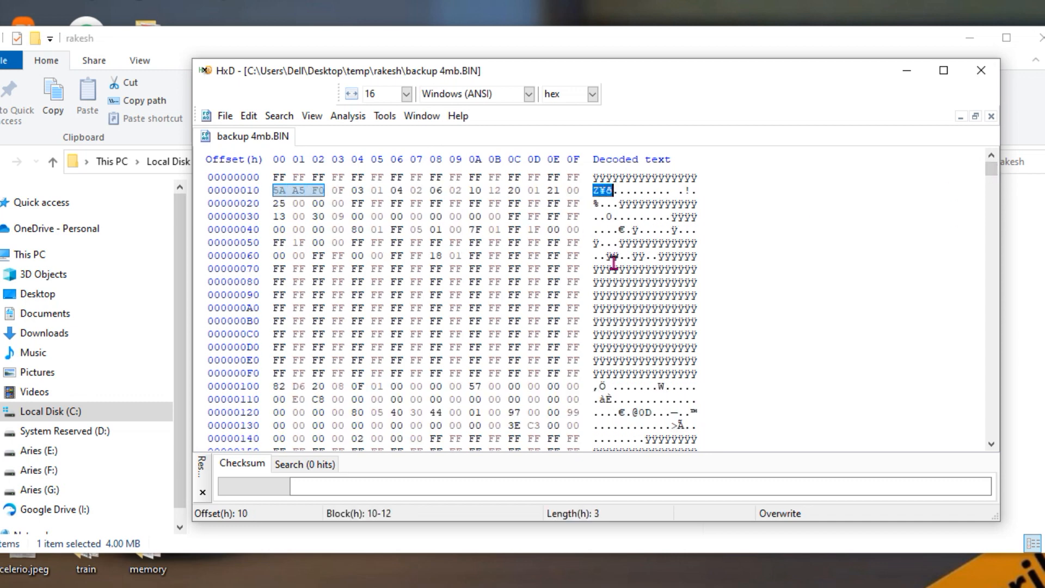
Step: Examine the end of backup 4mb.BIN and select its last two rows, from offset 3FFFE0 to 3FFFFF
scroll(609, 264, "down", 20)
scroll(609, 283, "down", 15)
left_click_drag(991, 170, 990, 441)
scroll(460, 246, "up", 5)
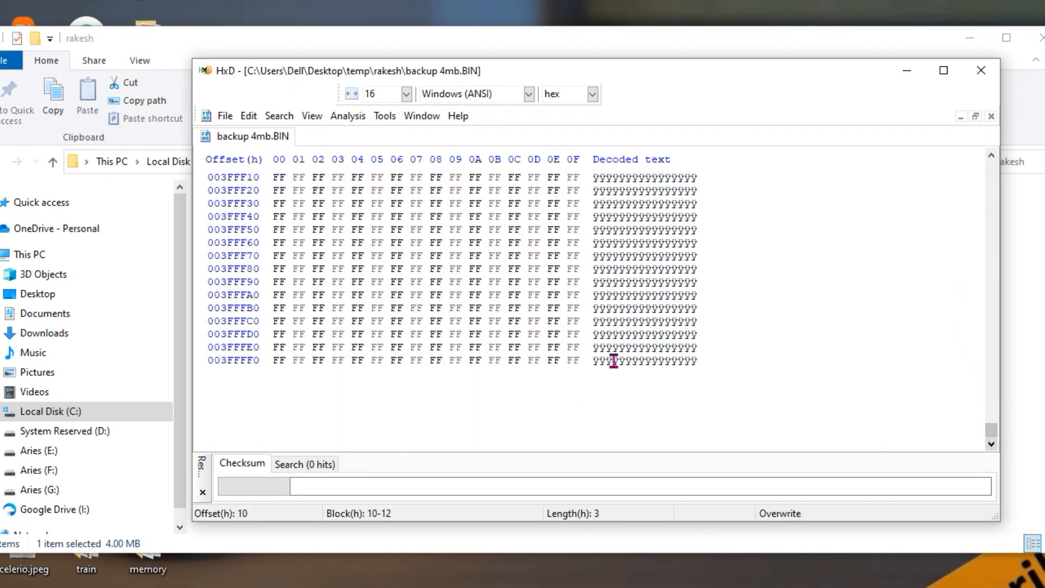
left_click_drag(592, 347, 700, 357)
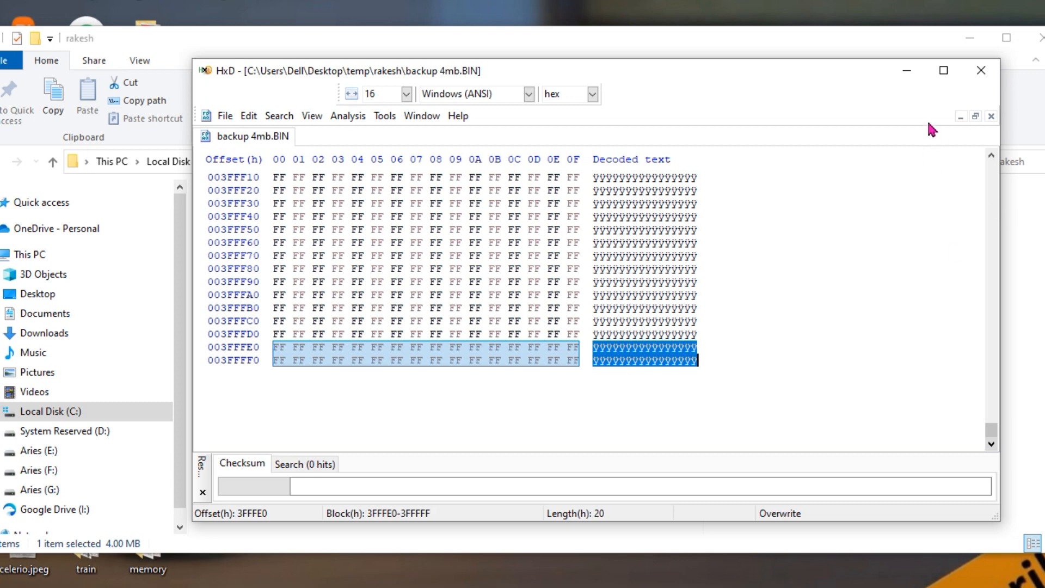
Step: Close backup 4mb.BIN and open backup 2mb.BIN in HxD for inspection
left_click(981, 70)
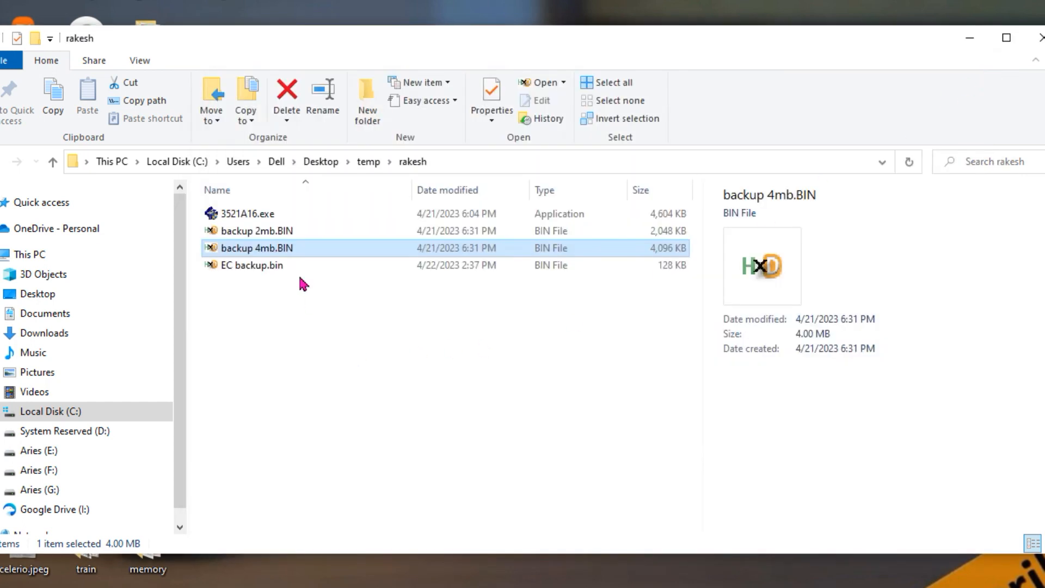
double_click(275, 235)
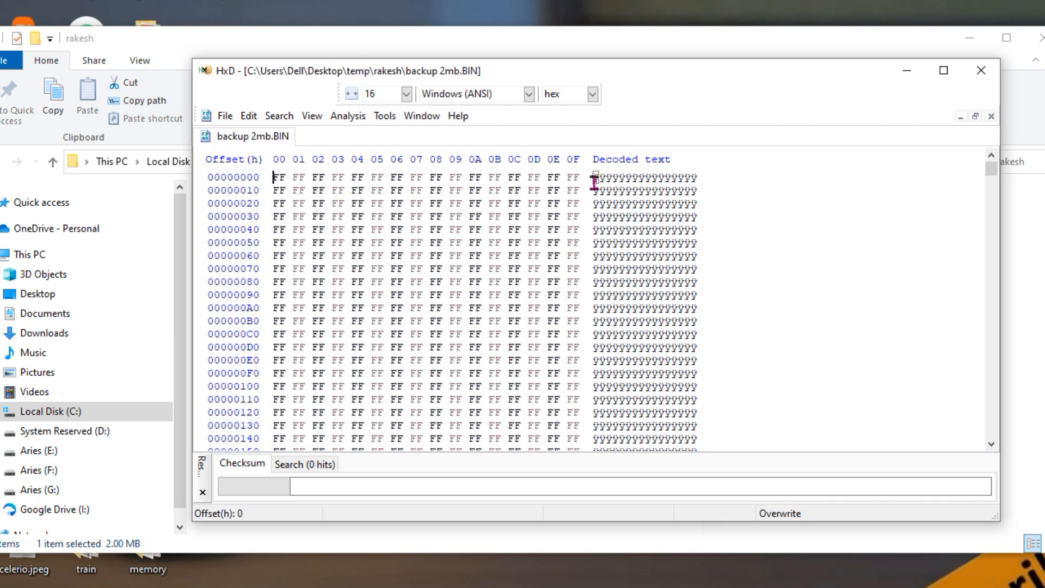
Step: Select the first five rows of backup 2mb.BIN, then examine its end and select the rows from 1FFFD0 to 1FFFFF
left_click_drag(595, 177, 697, 227)
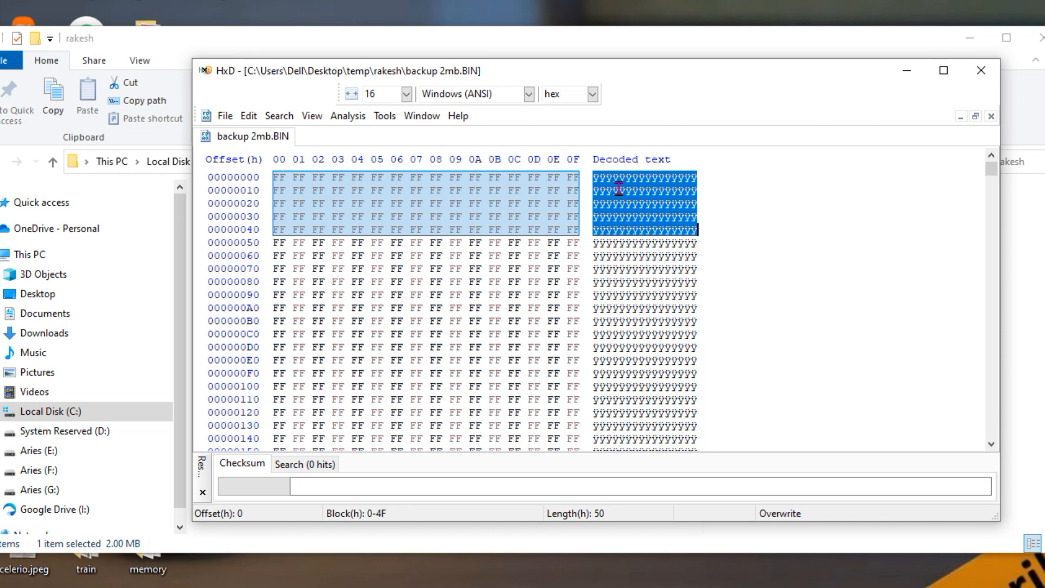
left_click_drag(991, 169, 989, 427)
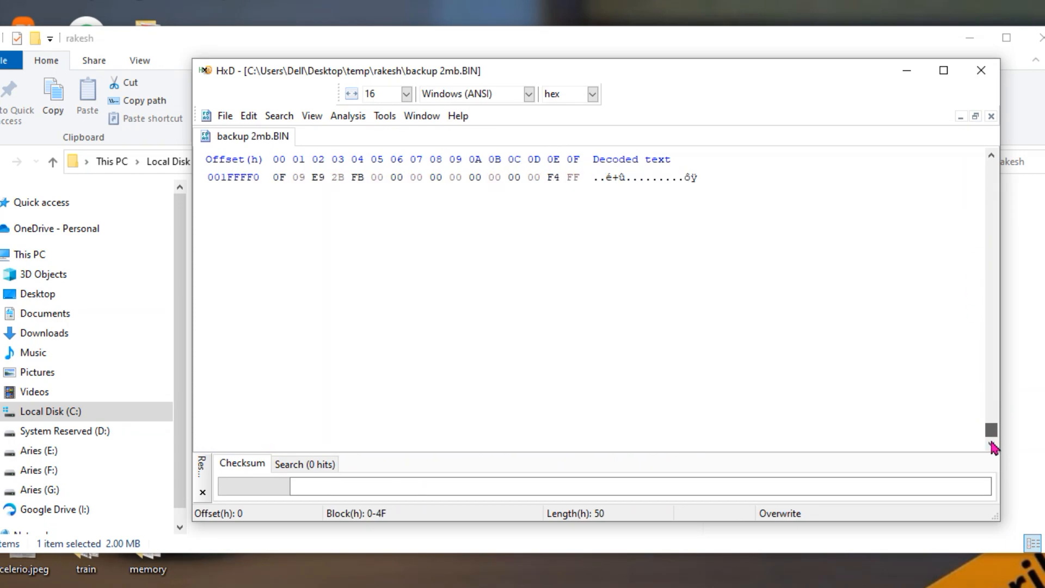
scroll(753, 364, "up", 5)
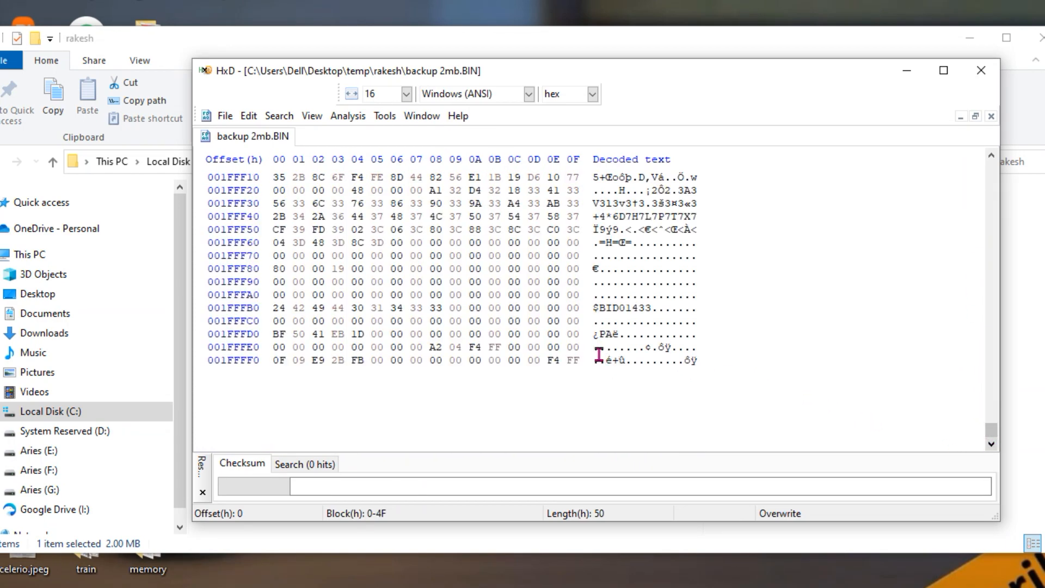
left_click(599, 334)
left_click_drag(602, 335, 716, 361)
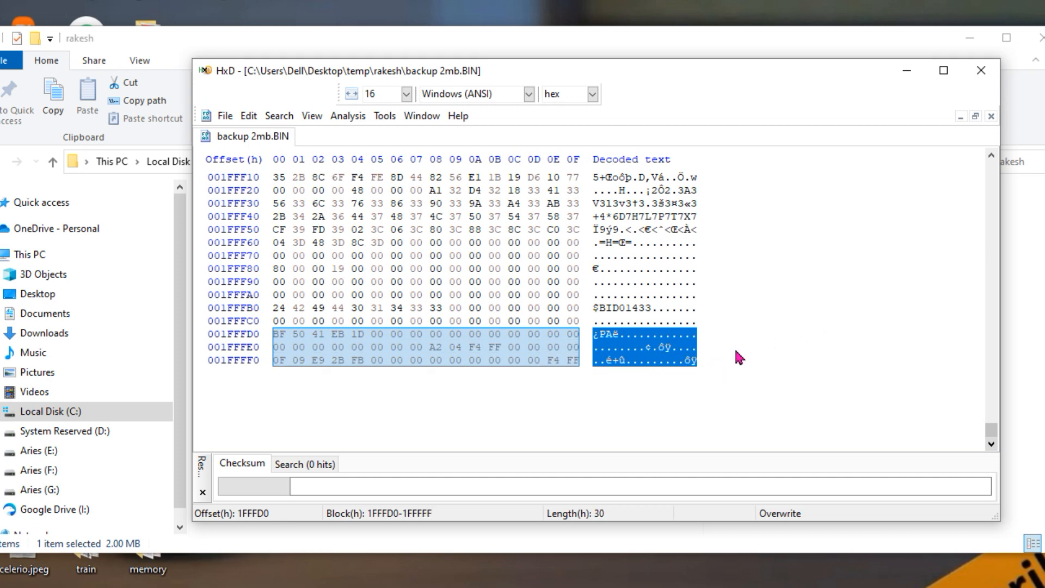
Step: Select the BF 50 41 EB bytes at offset 1FFFD0, then the E9 2B FB bytes at offset 1FFFF2
left_click(632, 359)
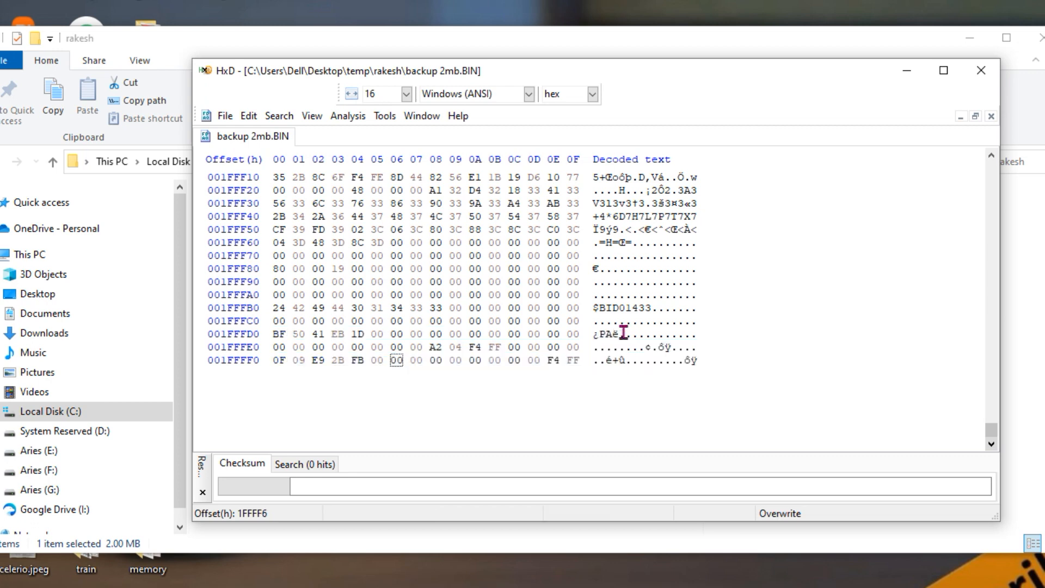
left_click_drag(620, 334, 593, 335)
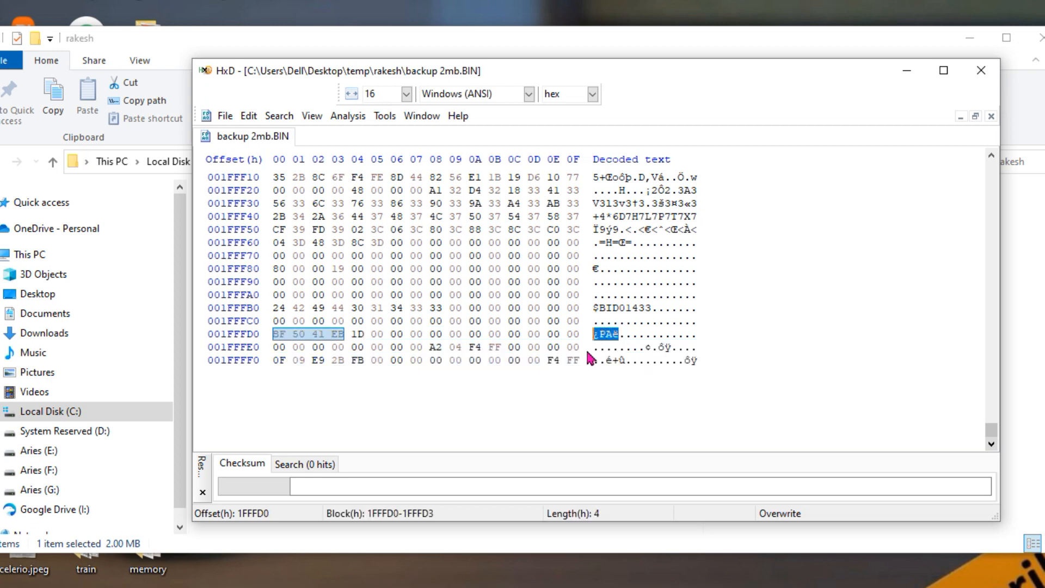
left_click(608, 387)
left_click_drag(613, 363, 627, 362)
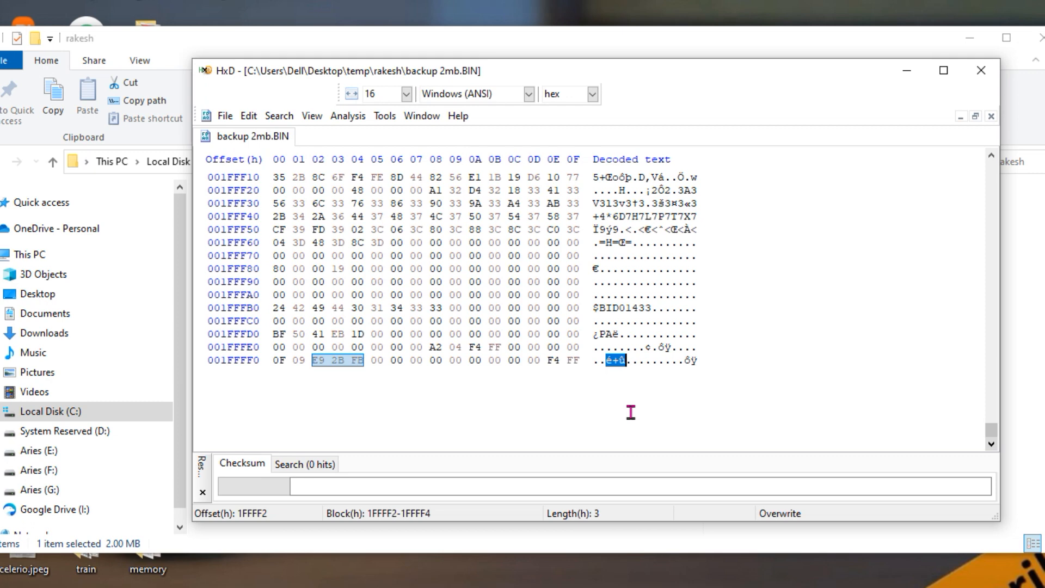
Step: Extend the byte selection back to offset 1FFFE0, close backup 2mb.BIN, and select backup 4mb.BIN in the folder
left_click_drag(702, 77, 704, 288)
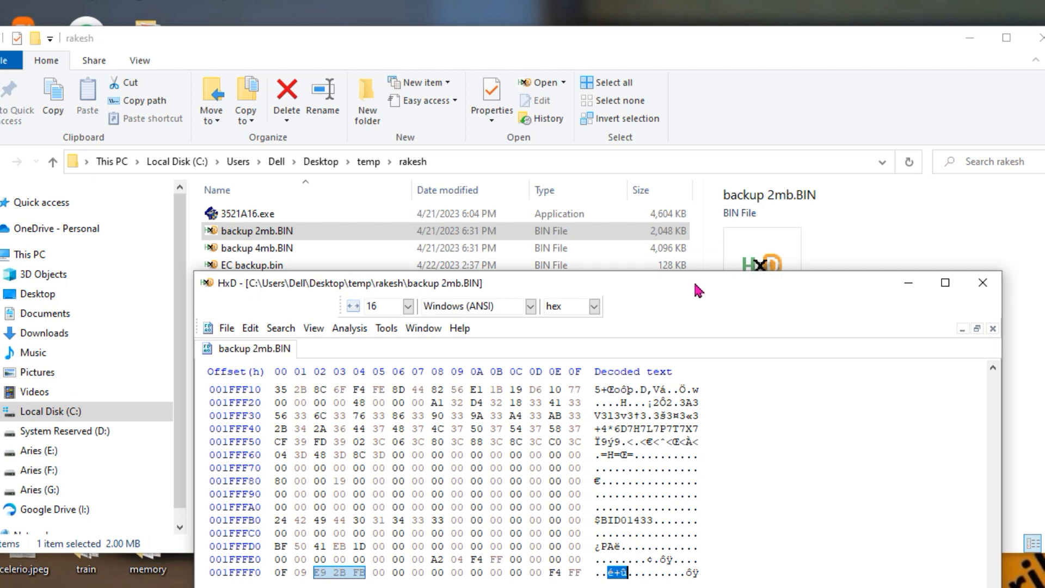
left_click(596, 560, "shift")
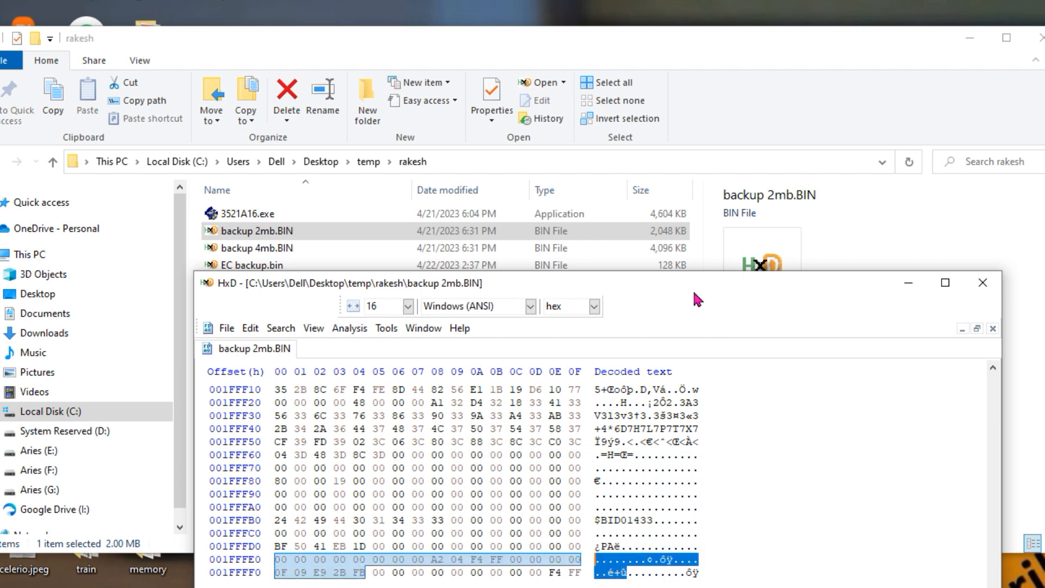
left_click(982, 282)
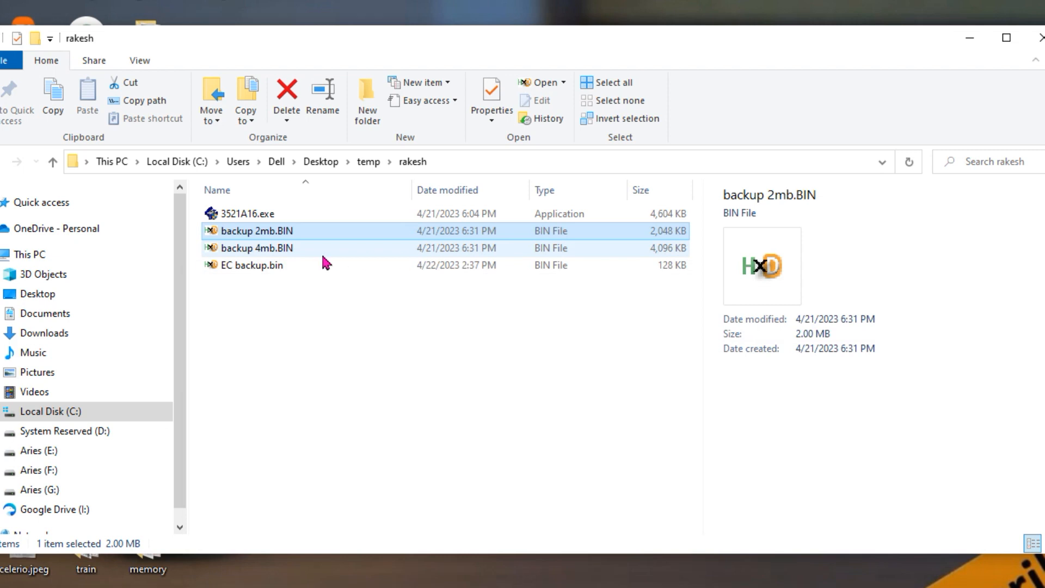
left_click(298, 252)
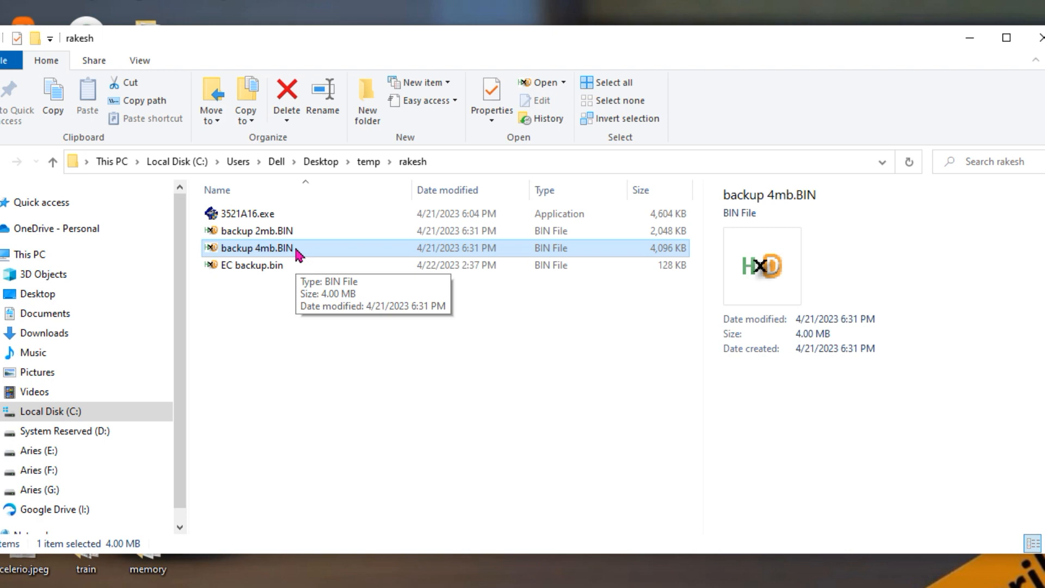
Step: Open EC backup.bin in HxD, look through its first bytes, and close it
left_click(242, 271)
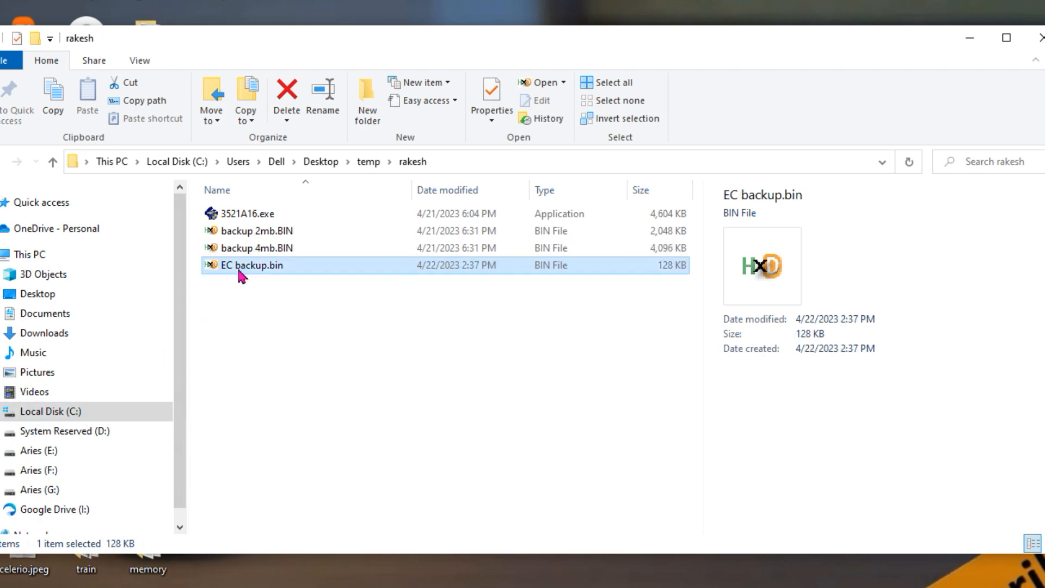
double_click(241, 276)
left_click_drag(501, 280, 493, 72)
scroll(583, 205, "down", 5)
scroll(637, 265, "up", 5)
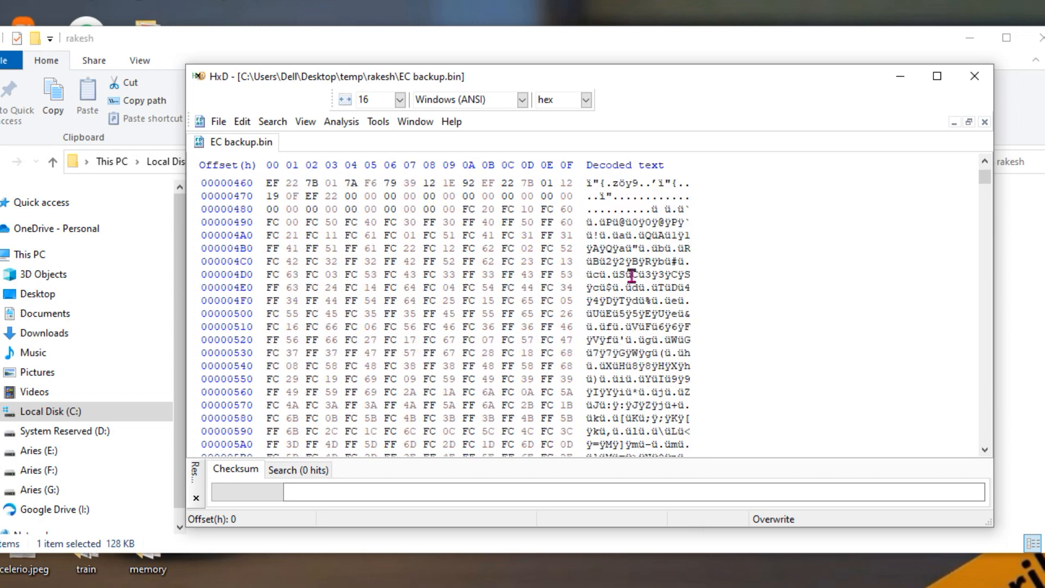
left_click(974, 75)
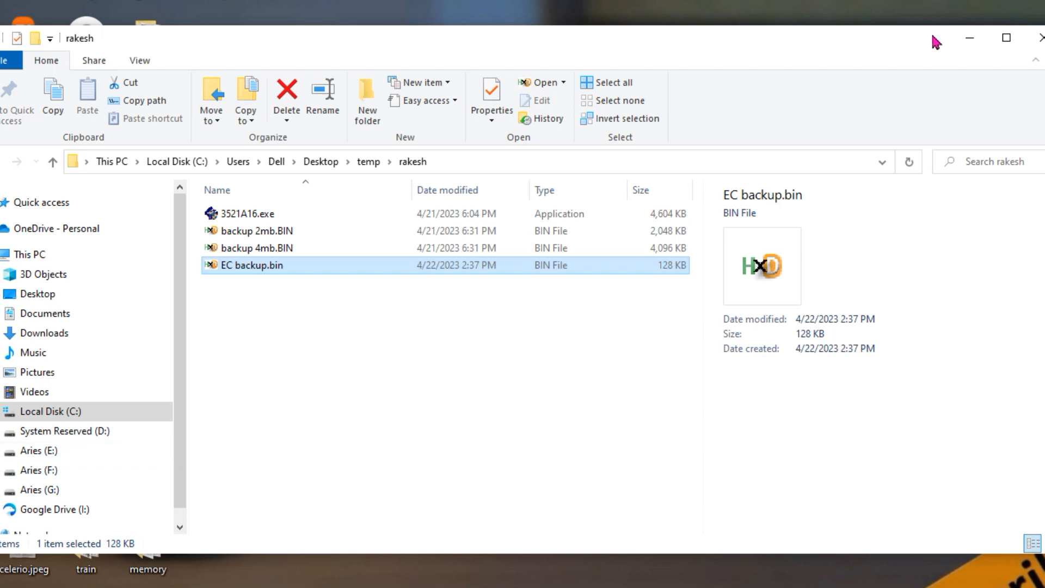
Step: Switch to LBE++, close the open extractor window, and launch the Universal Extractor again
left_click(972, 41)
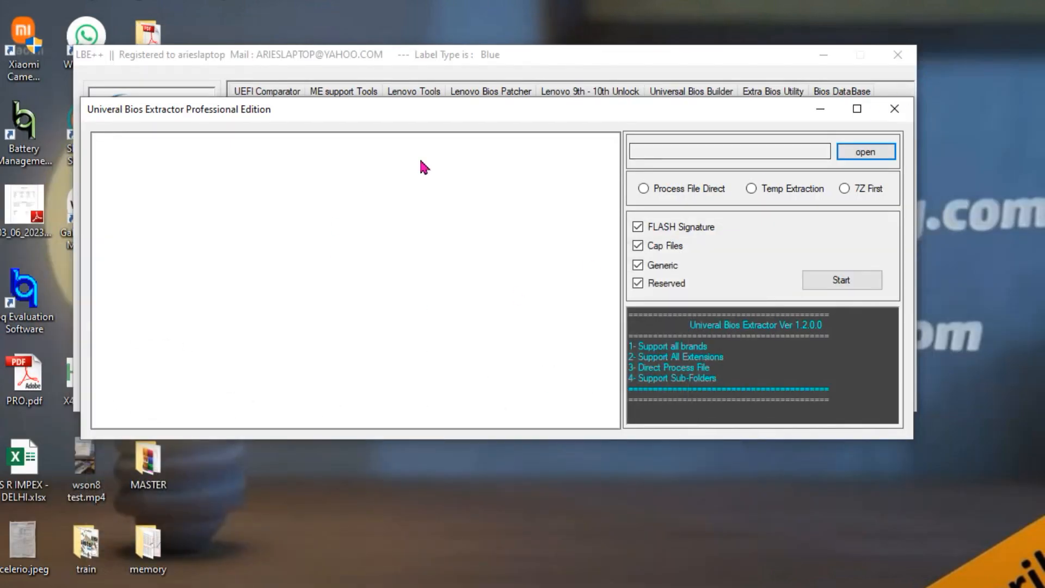
left_click_drag(623, 105, 674, 115)
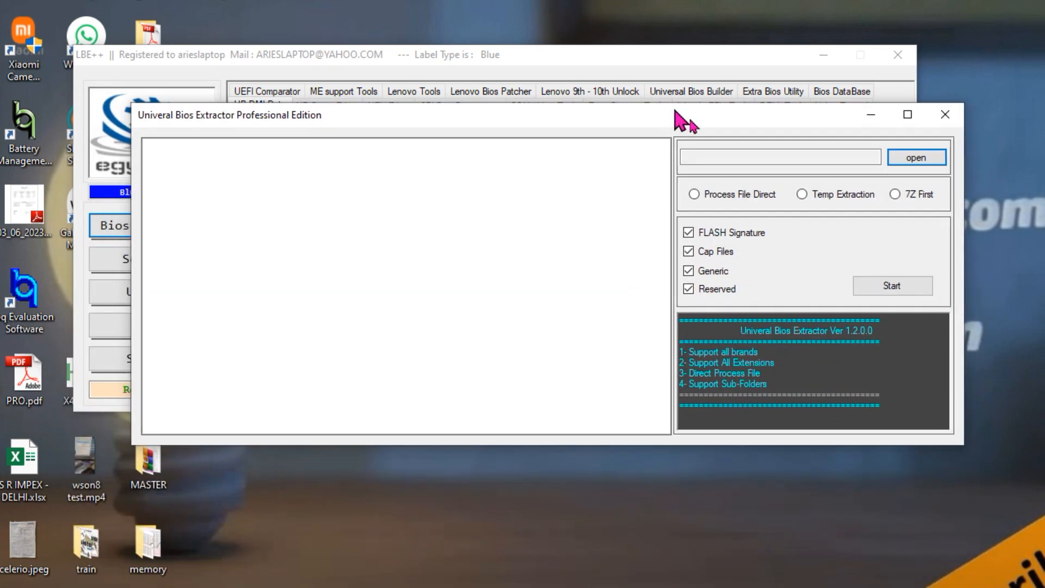
left_click(934, 111)
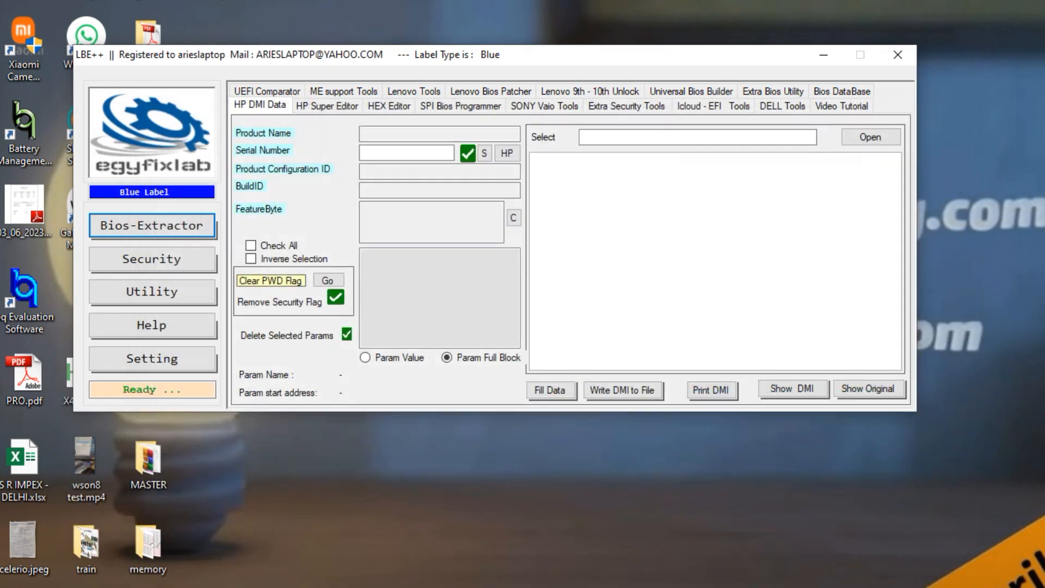
left_click(183, 232)
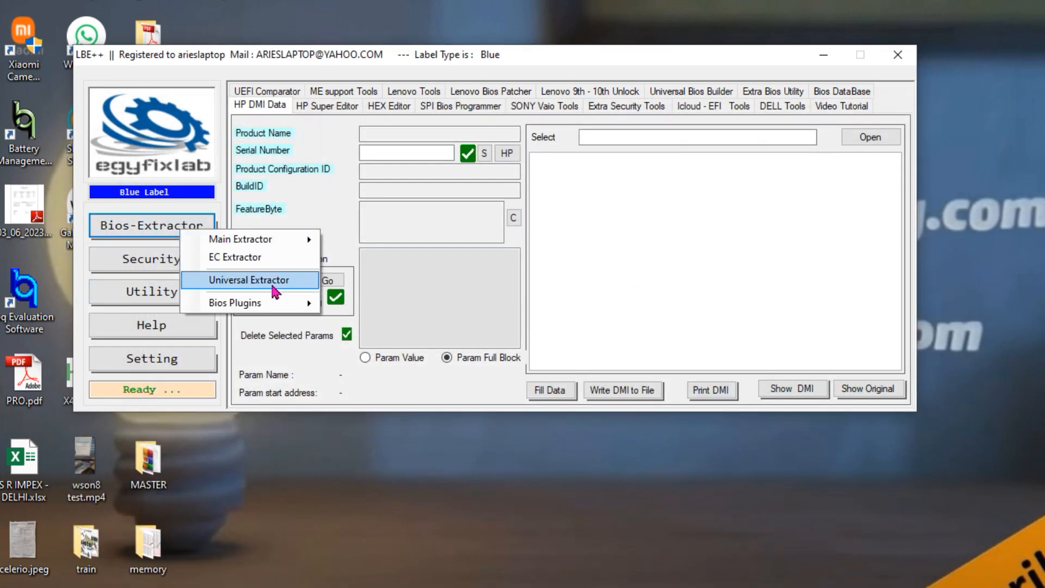
left_click(269, 283)
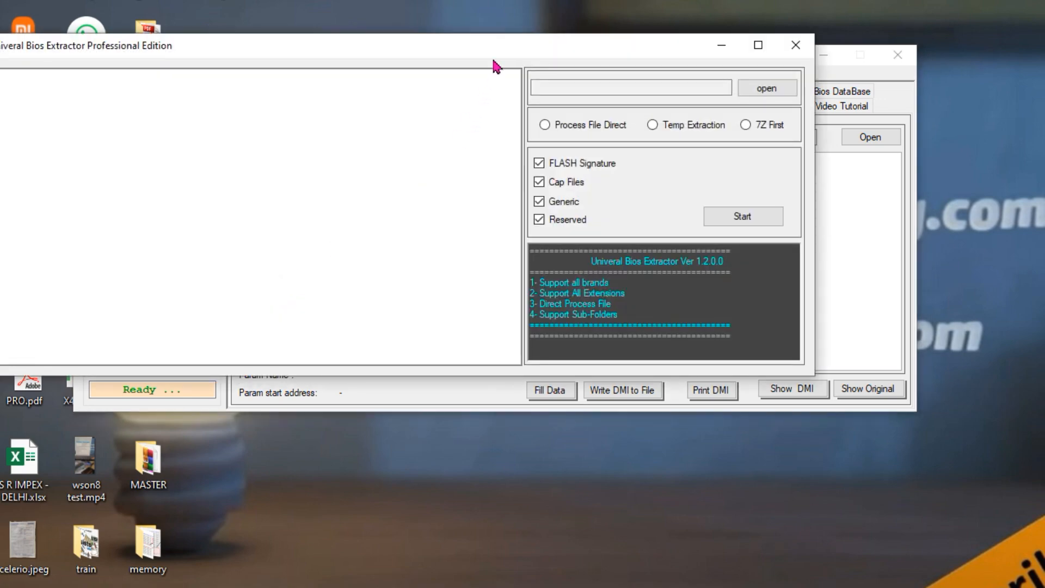
left_click_drag(502, 44, 555, 82)
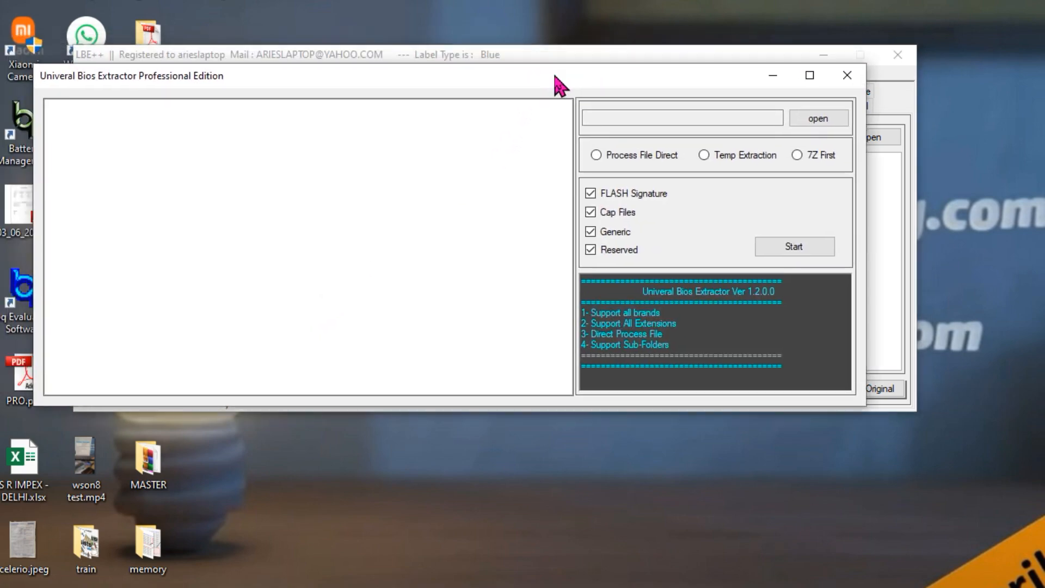
Step: Load 3521A16.exe into the Universal Extractor
left_click(818, 120)
left_click(325, 205)
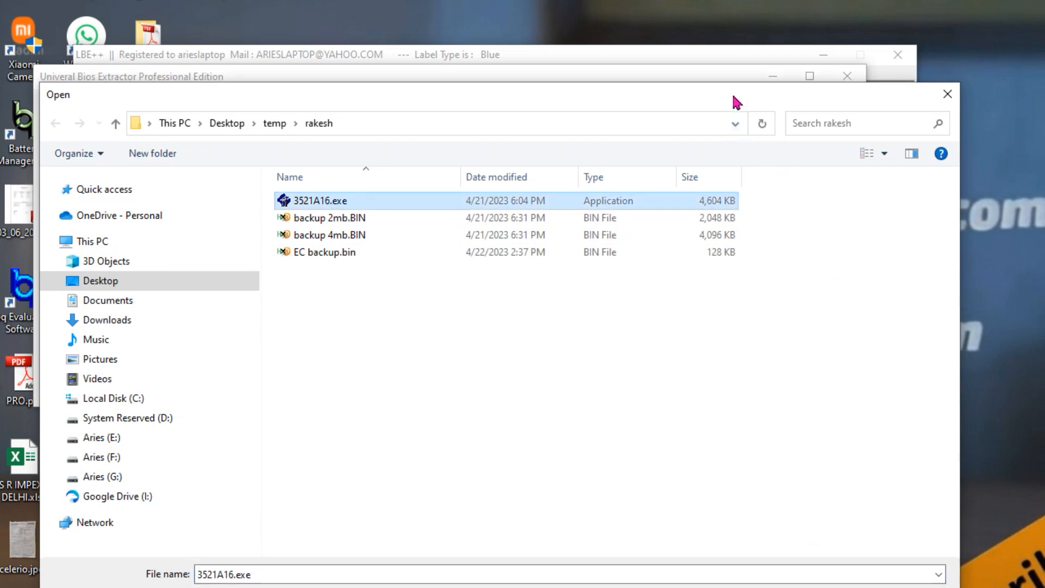
left_click_drag(733, 96, 707, 26)
left_click(795, 529)
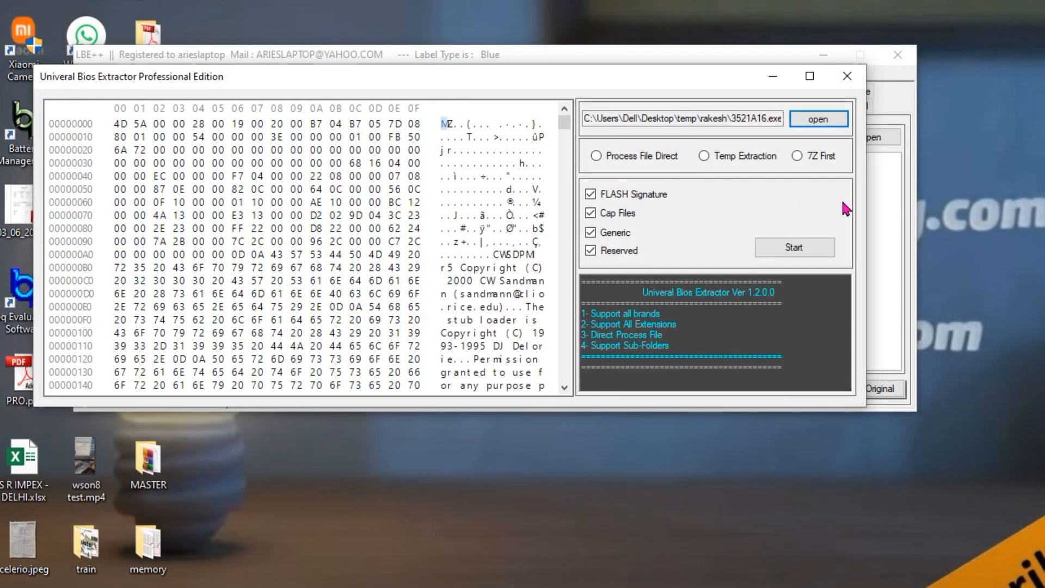
Step: Start extracting the BIOS file in 7Z First mode and show its source folder below the extractor window
left_click(796, 158)
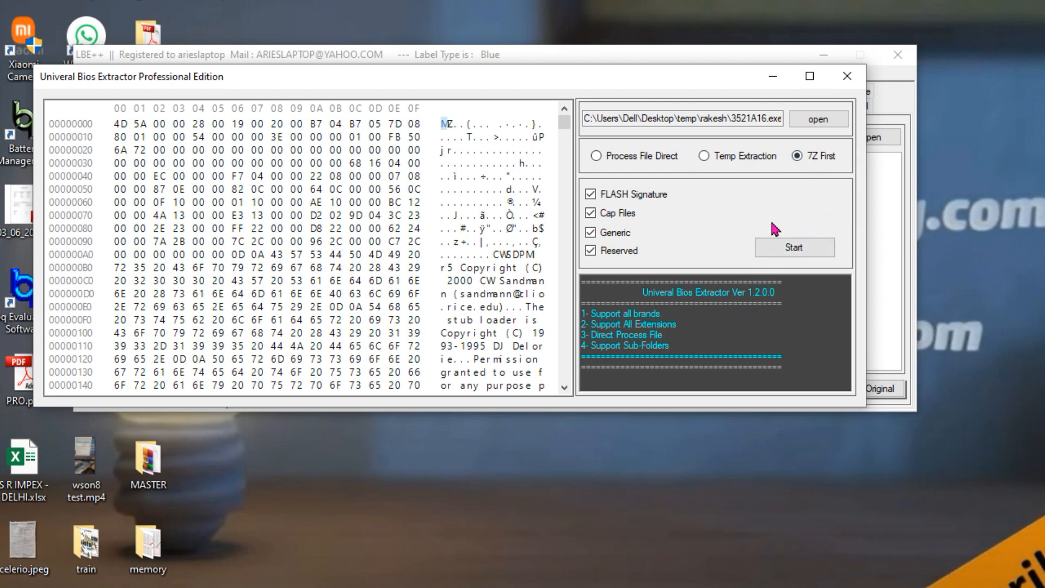
left_click(795, 250)
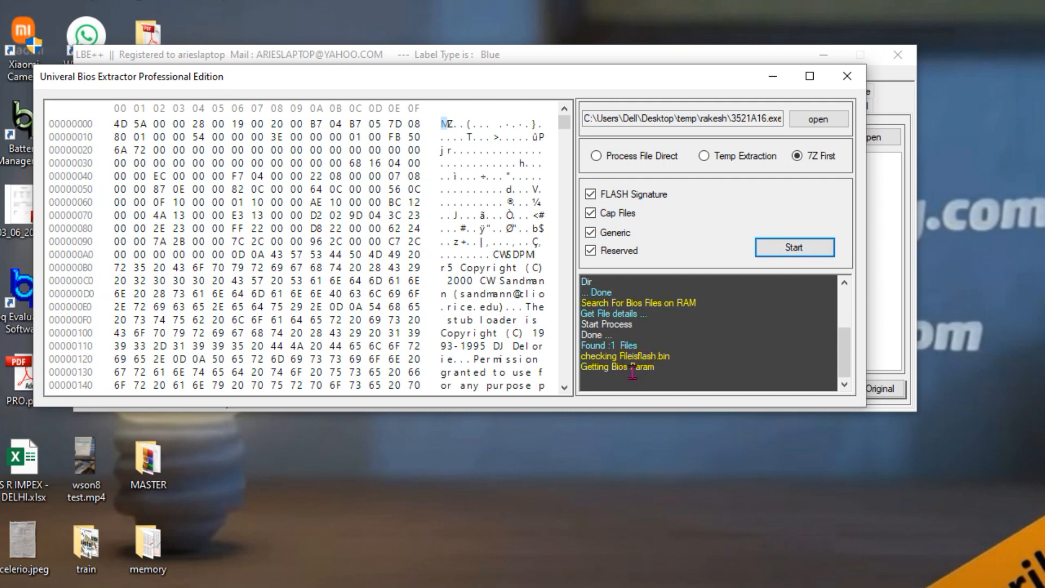
left_click_drag(580, 77, 595, 21)
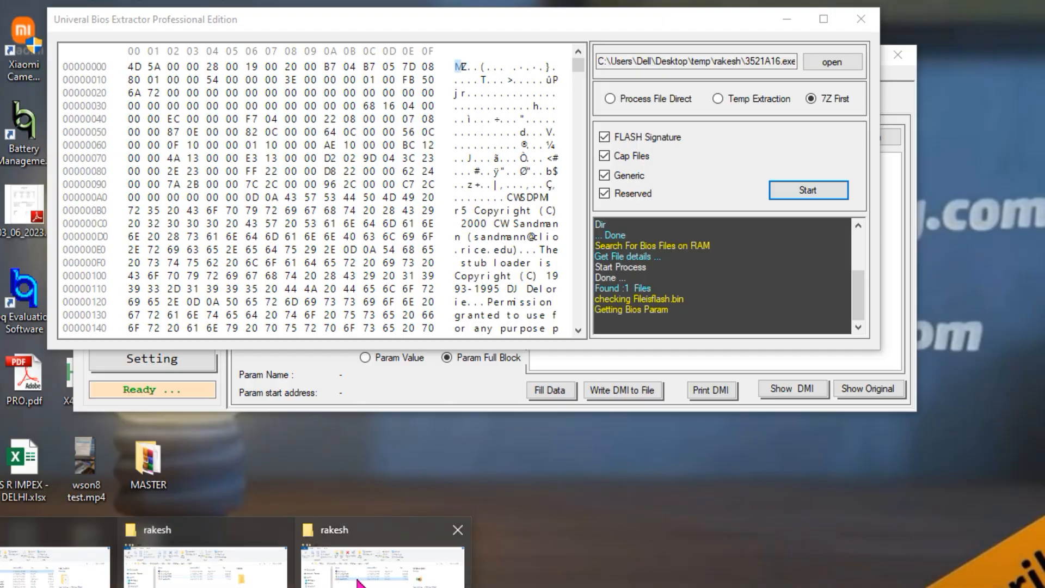
left_click(360, 581)
left_click_drag(849, 47, 850, 354)
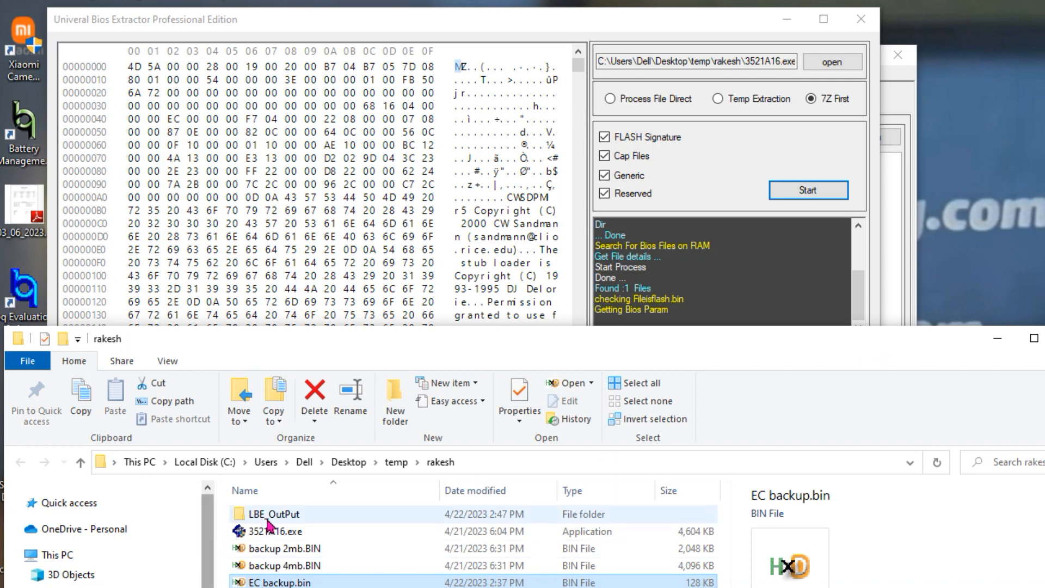
left_click_drag(926, 331, 907, 308)
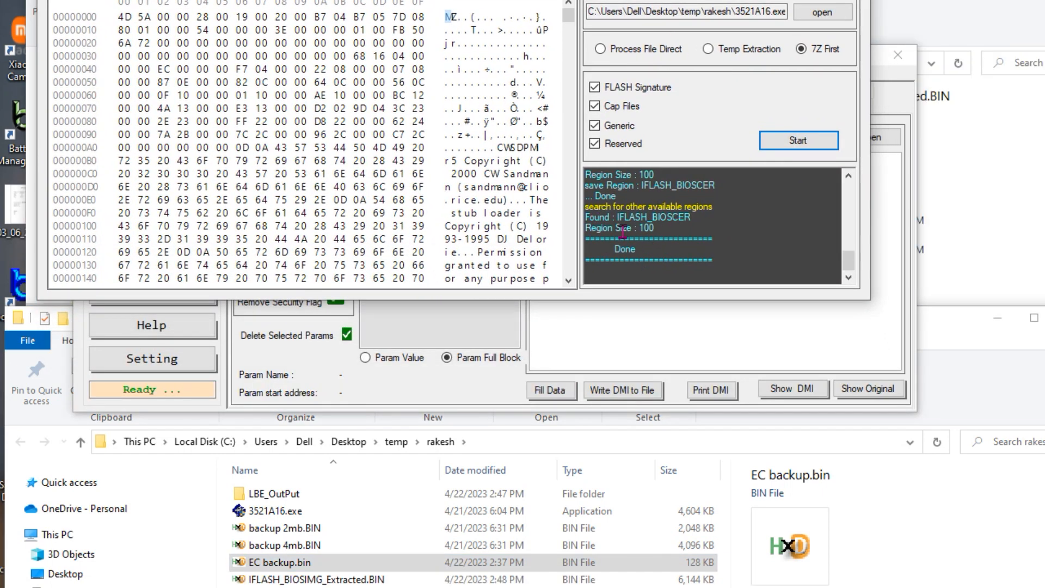
Step: Review the found regions in the extraction log and highlight the IFLASH_BIOSCER entry
scroll(632, 234, "up", 3)
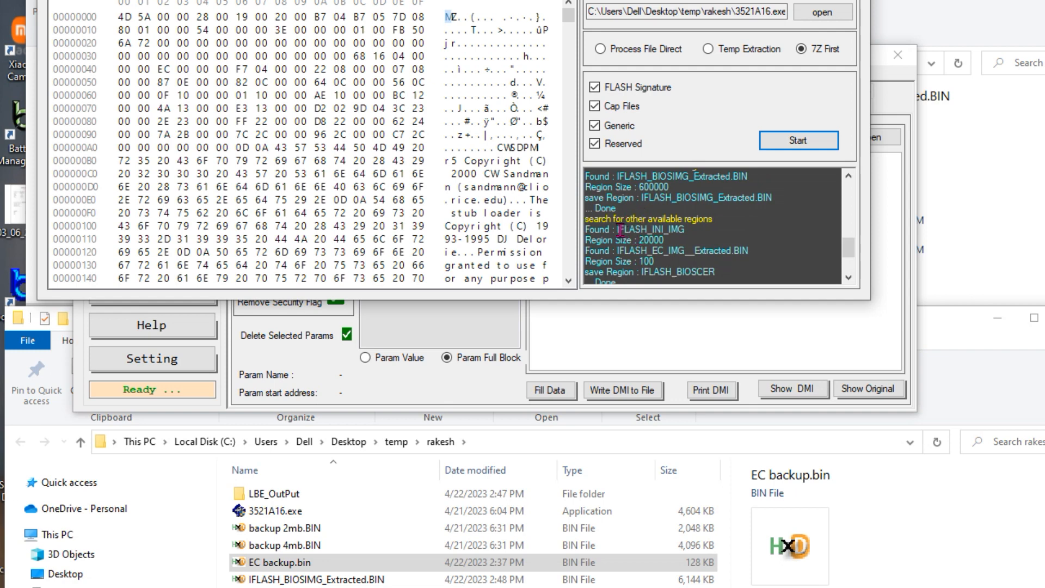
left_click_drag(620, 231, 660, 235)
left_click_drag(641, 271, 714, 271)
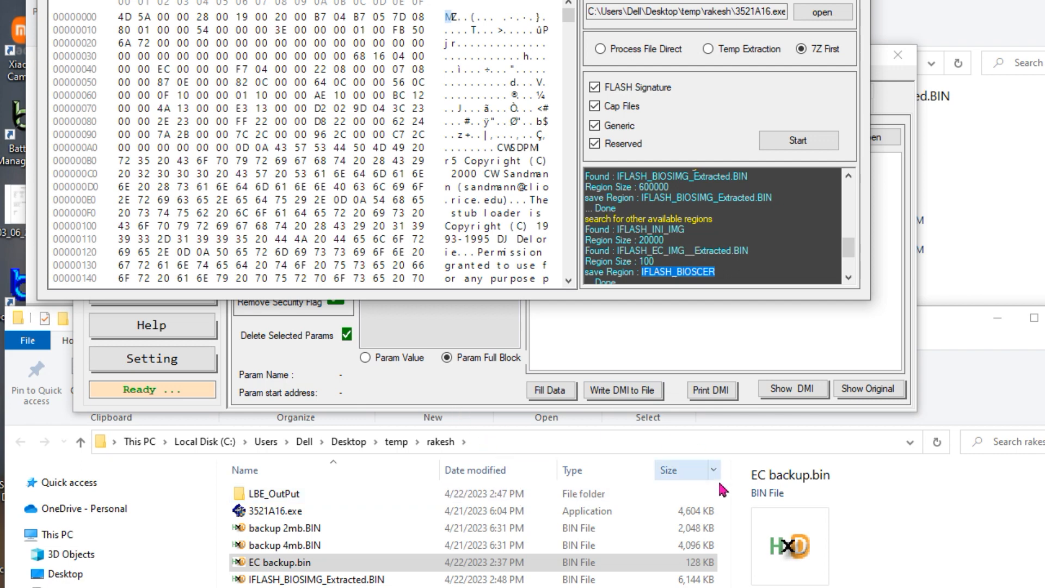
Step: Bring the source folder to the front and select the IFLASH_BIOSIMG, IFLASH_DRV_IMG and IFLASH_EC_IMG extracted files
left_click(933, 329)
left_click_drag(926, 318, 943, 1)
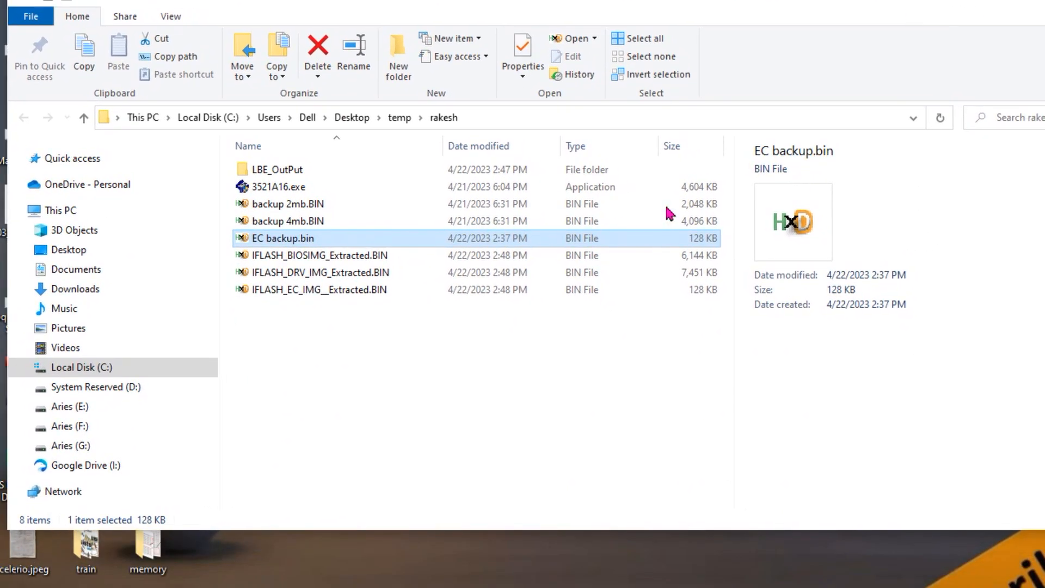
left_click(321, 257)
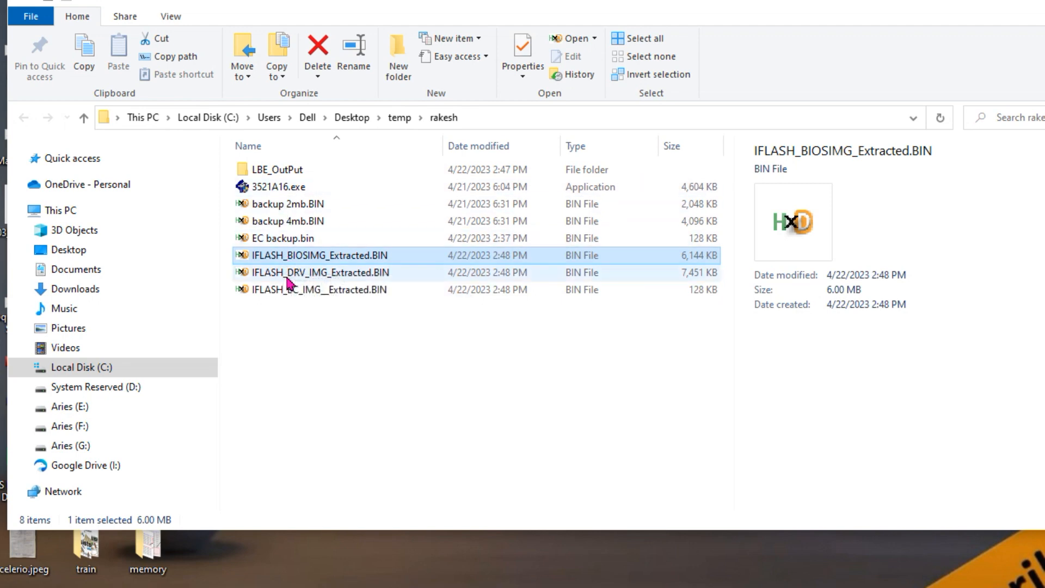
left_click(290, 276, "ctrl")
left_click(291, 290, "ctrl")
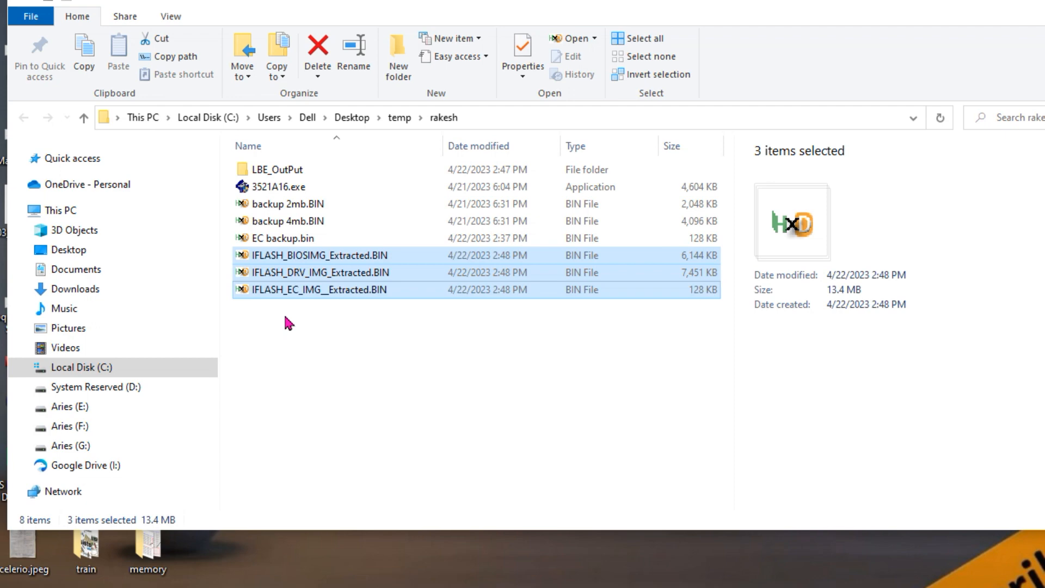
Step: Select the three backup files for comparison, then reselect the three extracted IFLASH files
left_click(299, 207)
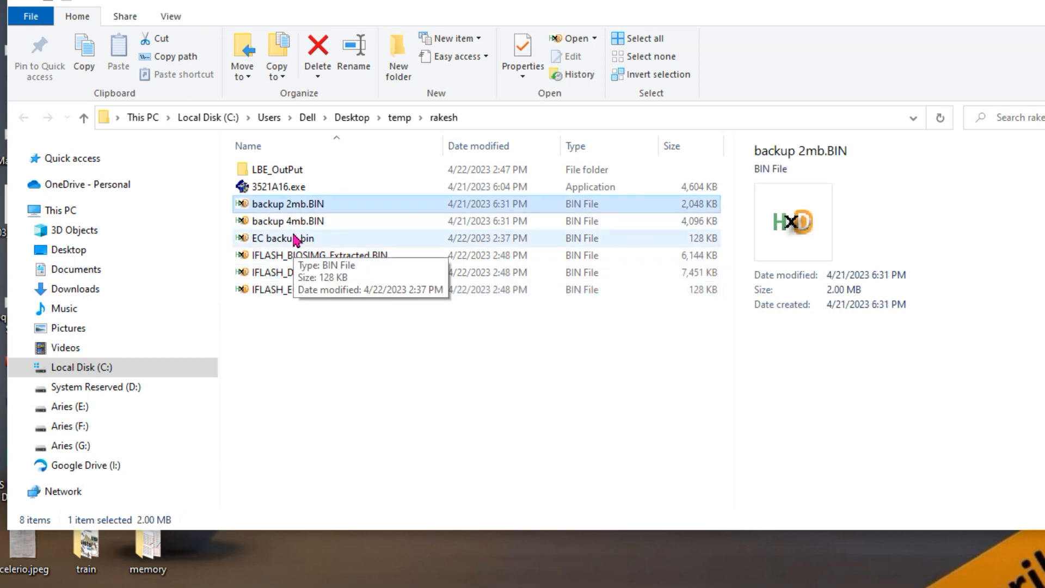
left_click(297, 239, "shift")
left_click(318, 260)
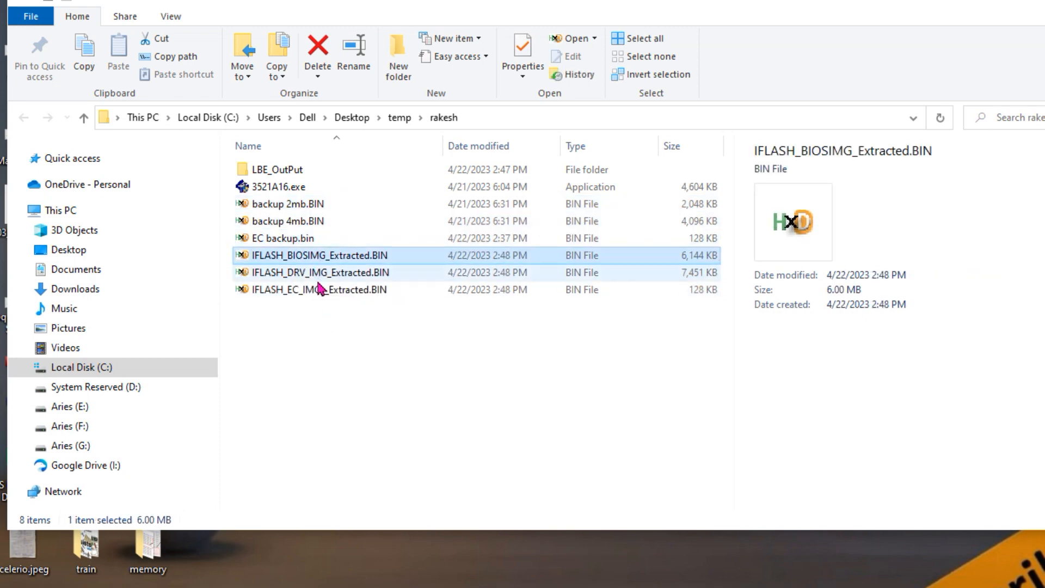
left_click(321, 291, "shift")
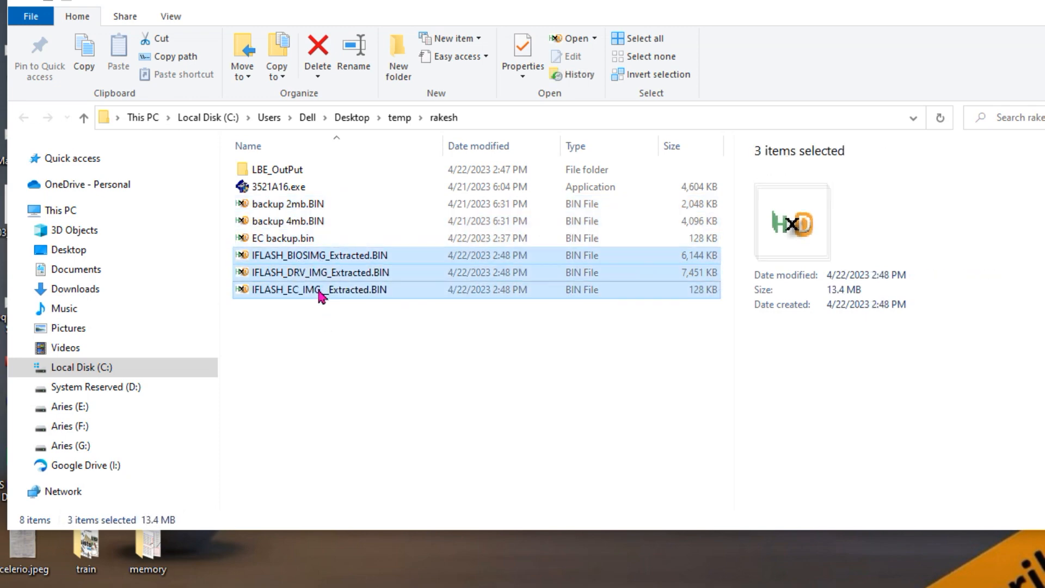
Step: Open EC backup.bin and IFLASH_EC_IMG__Extracted.BIN together in HxD and place the editor window over the folder
left_click(283, 243)
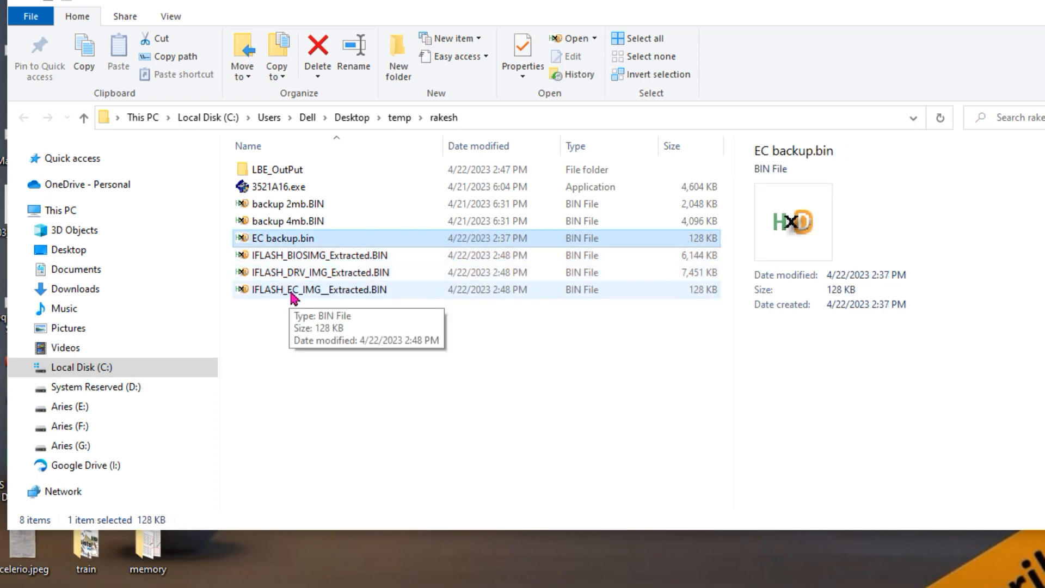
left_click(294, 289)
left_click(306, 242)
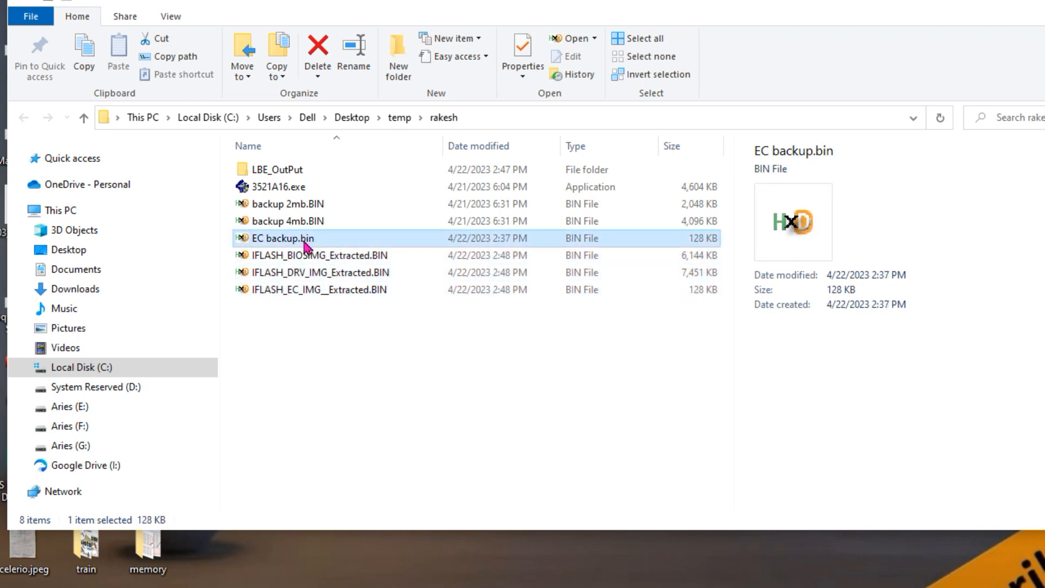
double_click(305, 243)
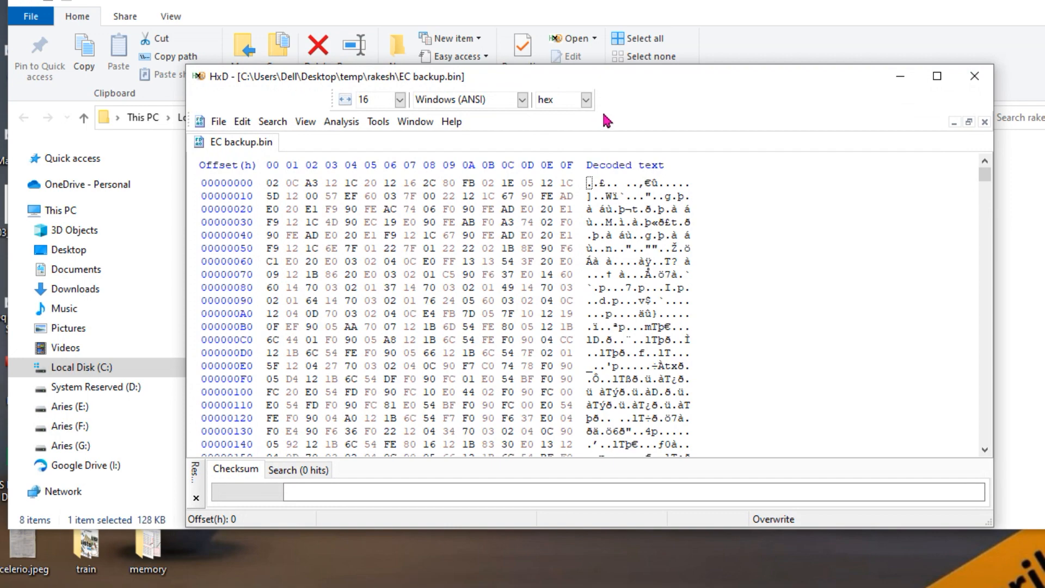
left_click_drag(627, 83, 687, 351)
double_click(385, 292)
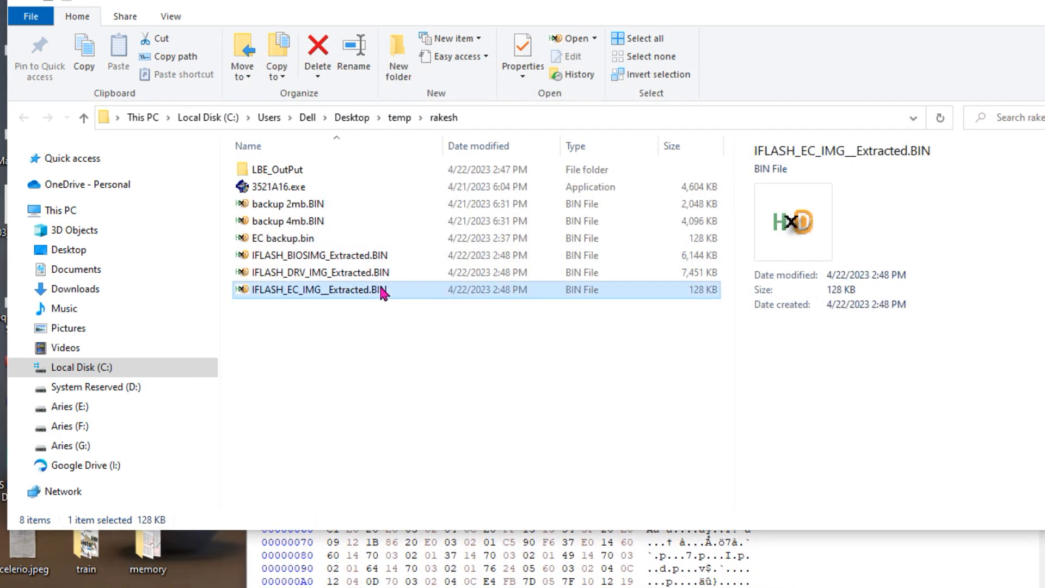
double_click(706, 332)
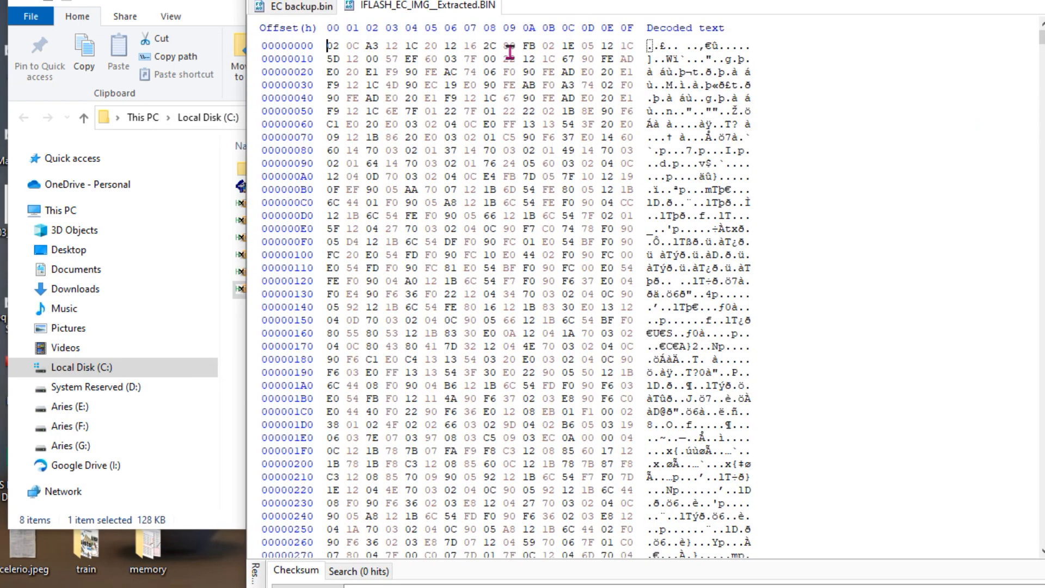
double_click(663, 1)
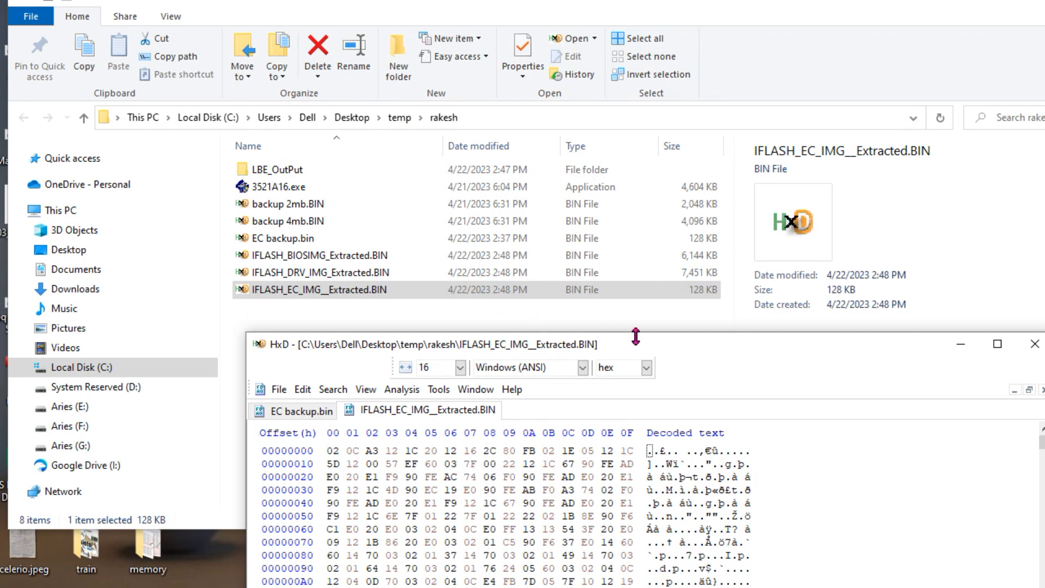
left_click_drag(698, 339, 555, 85)
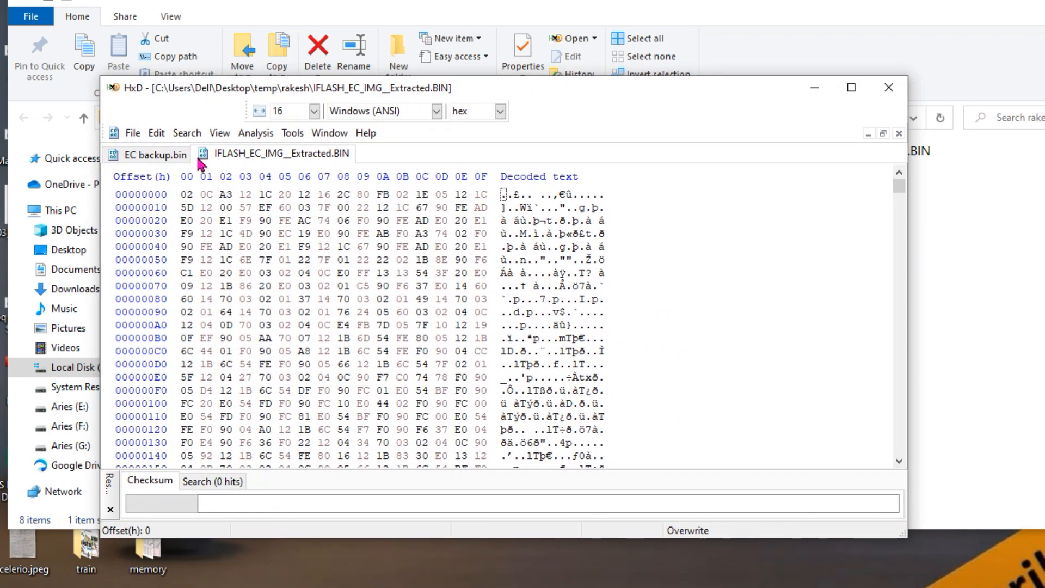
Step: Compare the opening bytes of EC backup.bin and IFLASH_EC_IMG__Extracted.BIN by alternating between them, and close the hex editor
left_click(164, 156)
left_click(260, 155)
left_click(146, 158)
left_click(213, 155)
left_click(149, 158)
left_click(239, 156)
left_click(142, 155)
left_click(239, 156)
left_click(889, 87)
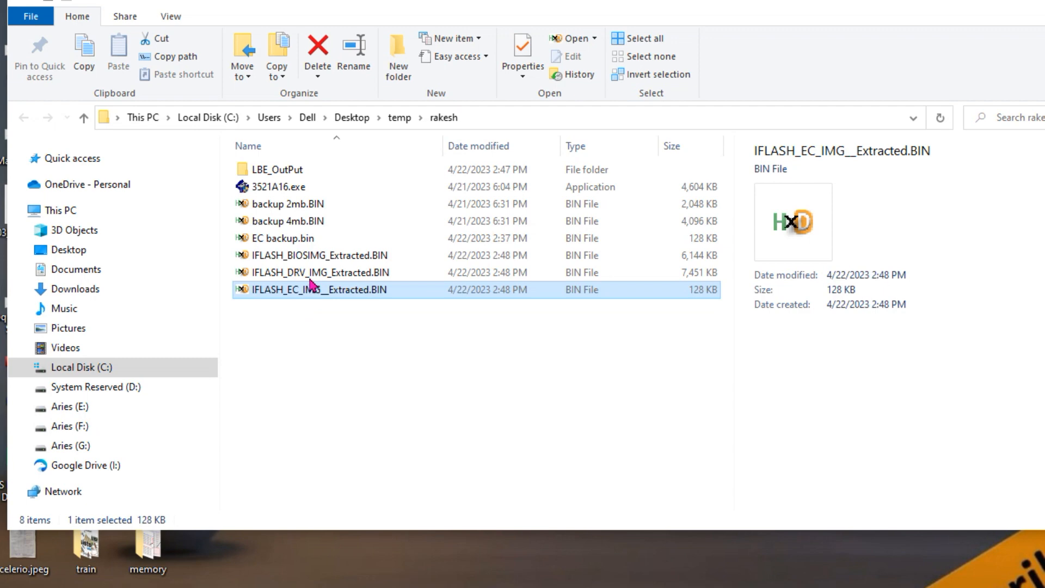
Step: Select EC backup.bin and IFLASH_EC_IMG__Extracted.BIN together to check their sizes, and clear the selection
left_click(299, 239)
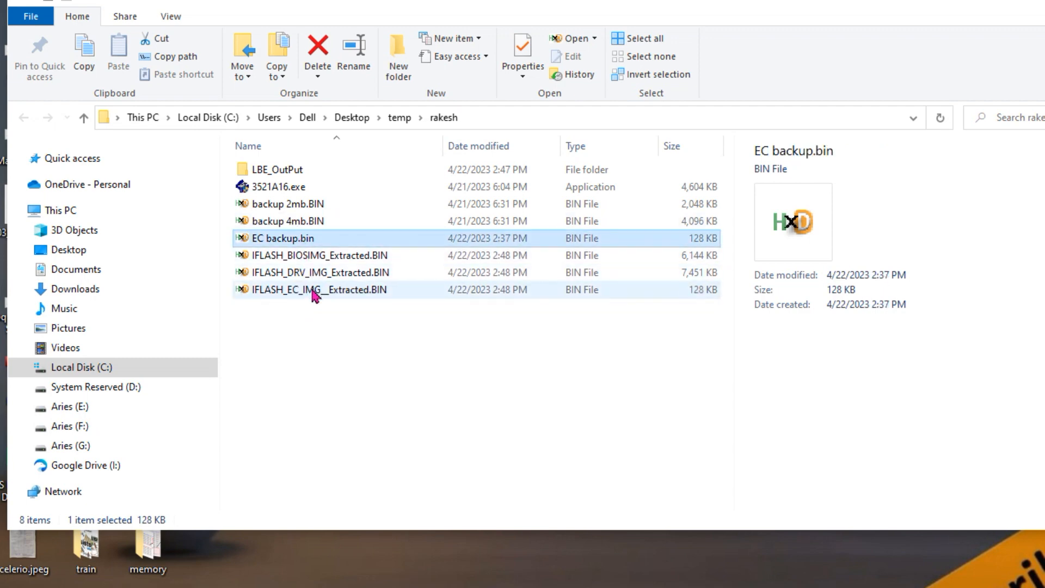
left_click(313, 290, "ctrl")
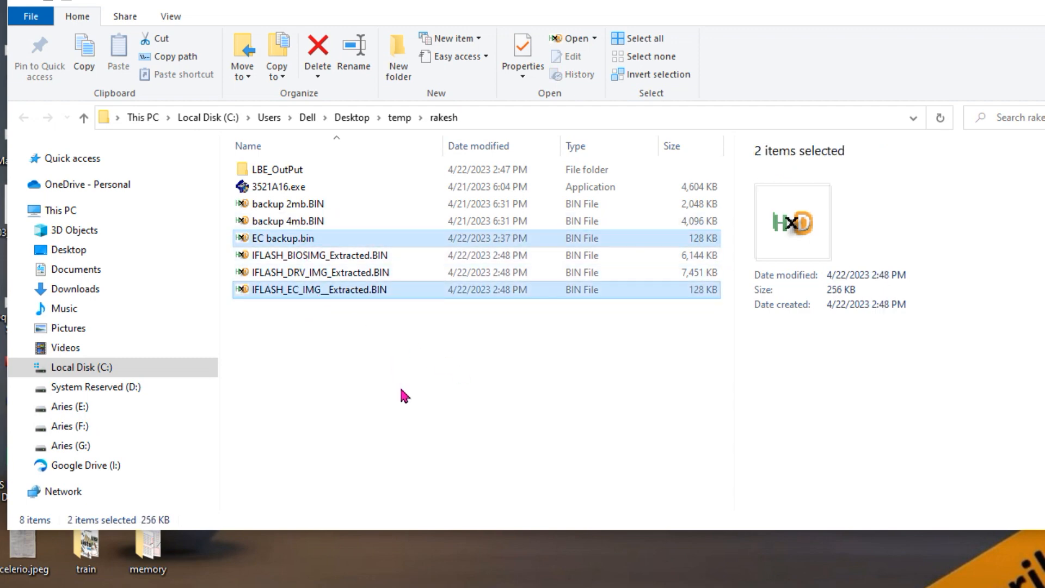
left_click(374, 383)
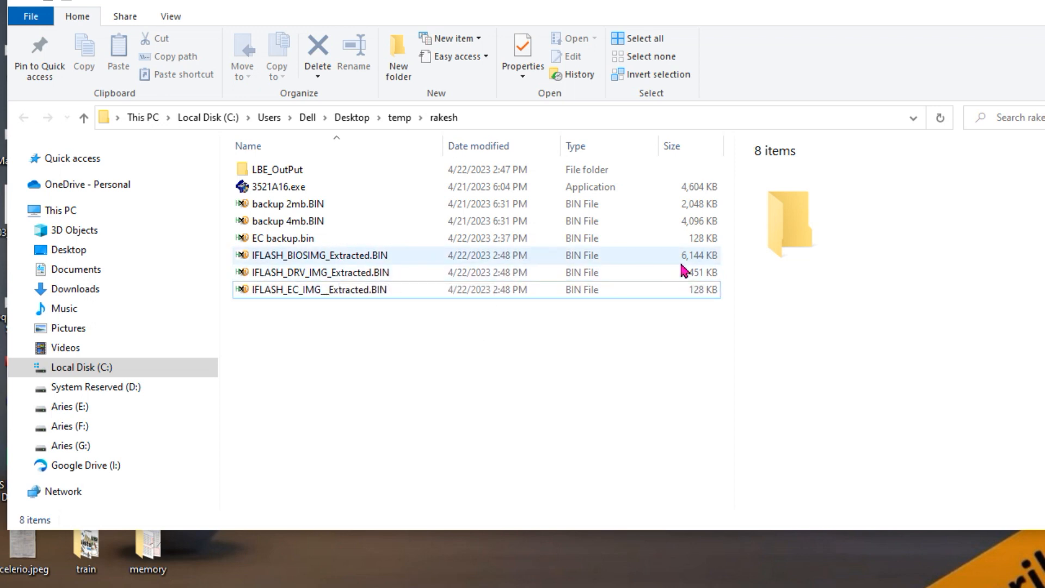
Step: Compare the sizes of IFLASH_DRV_IMG_Extracted.BIN and IFLASH_BIOSIMG_Extracted.BIN, ending with the BIOSIMG file selected
left_click(702, 282)
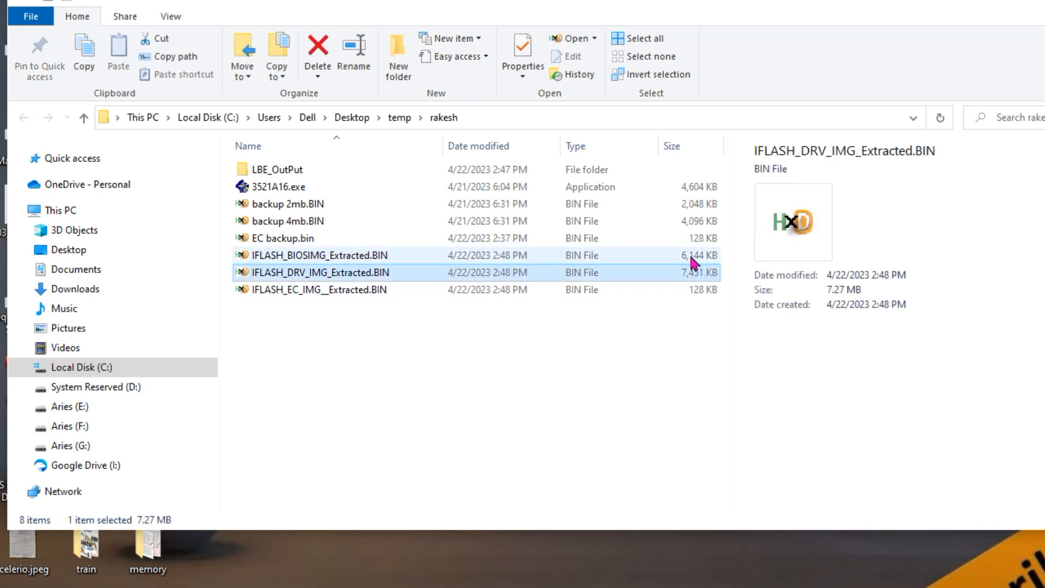
left_click(692, 264)
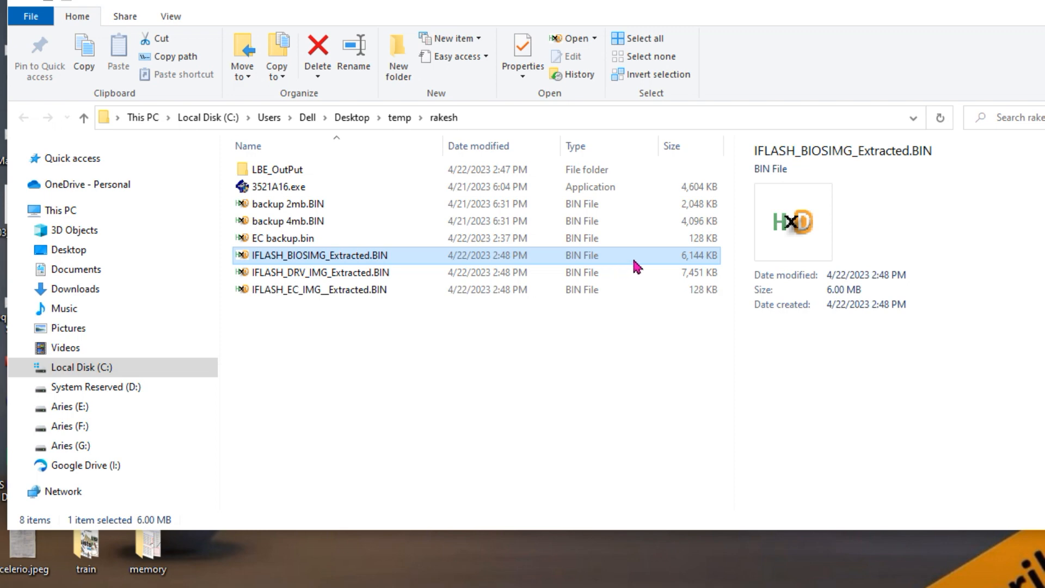
left_click(382, 278)
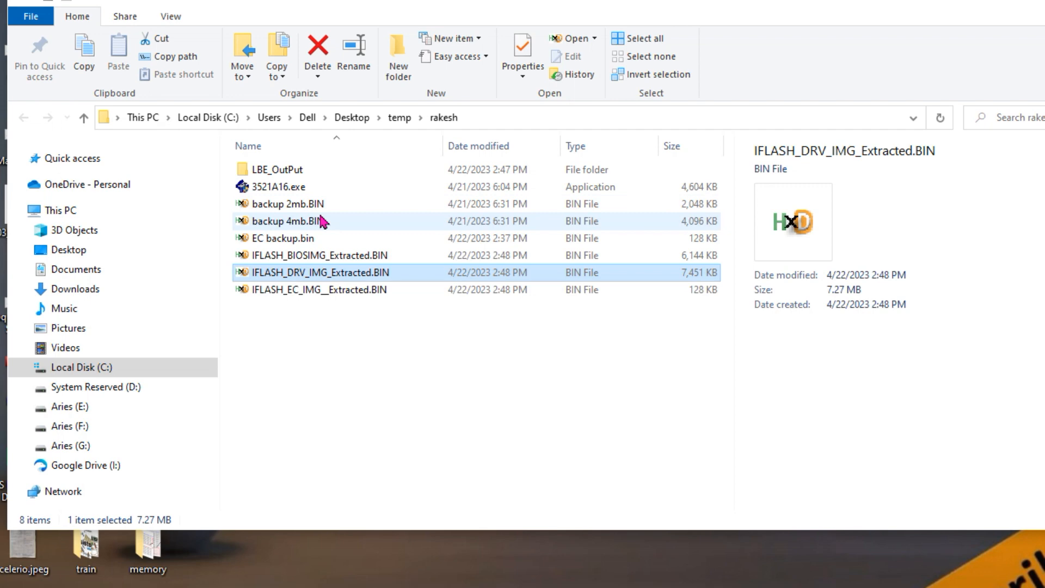
left_click(334, 260)
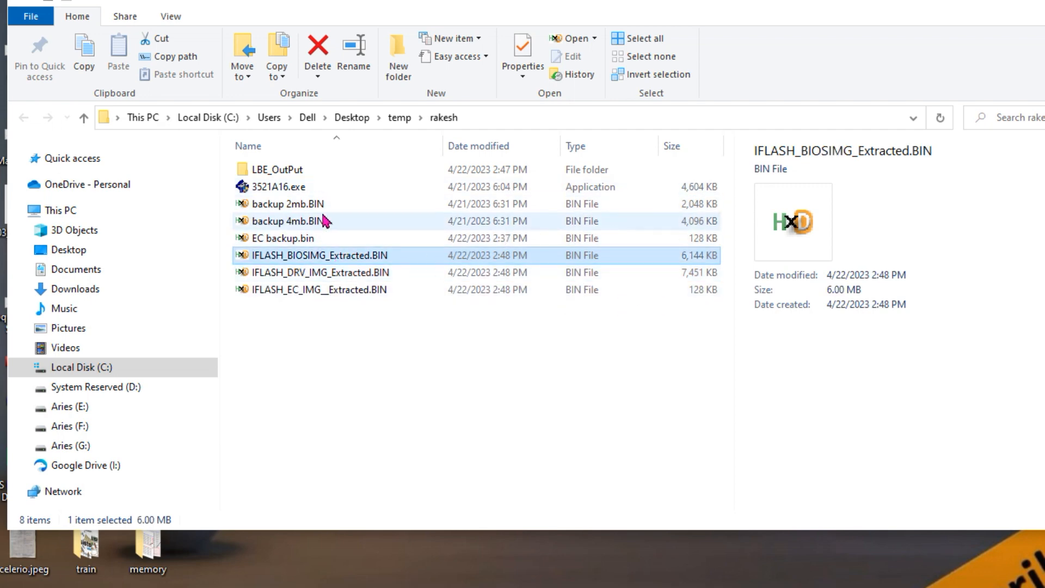
left_click(327, 271)
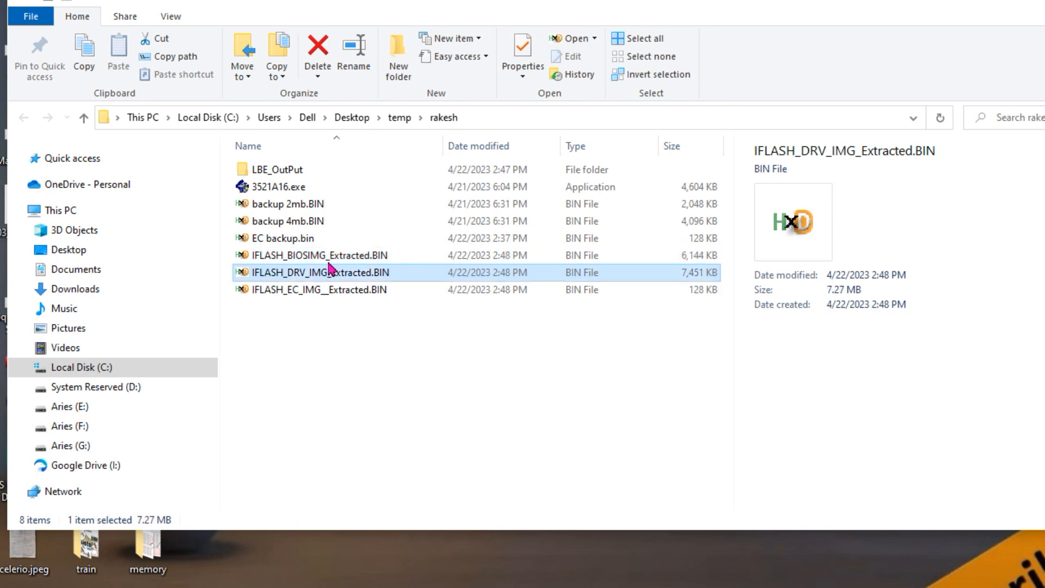
left_click(328, 261)
Step: Open Calculator and place it beside the file list so the file sizes stay readable
key("super")
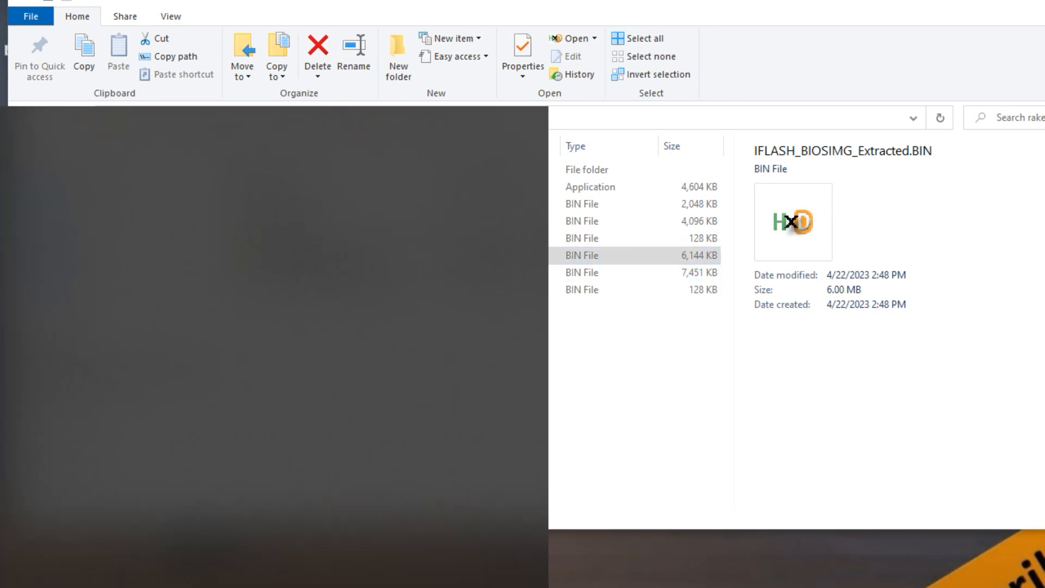
type("cal")
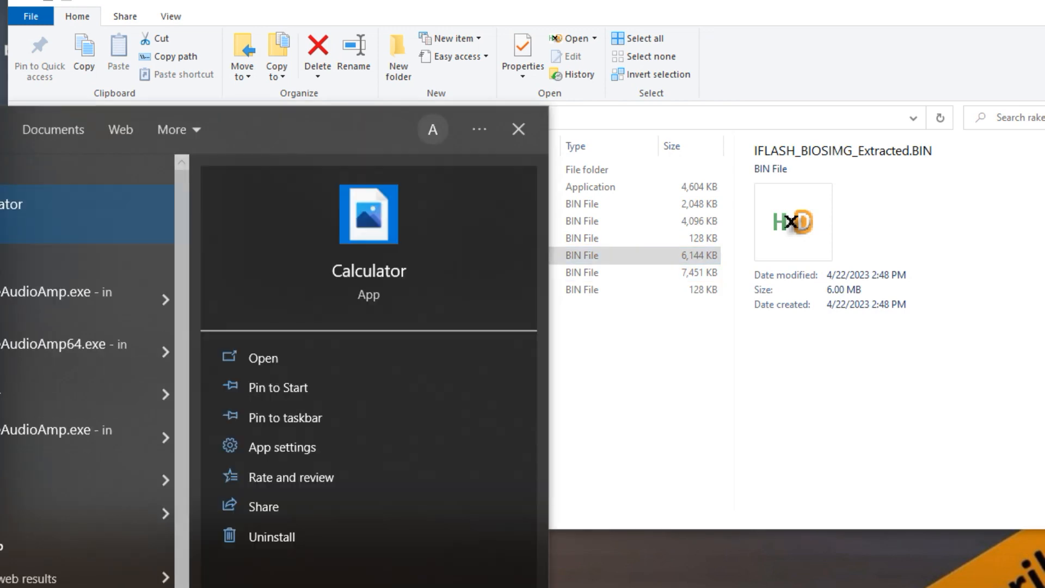
key("Escape")
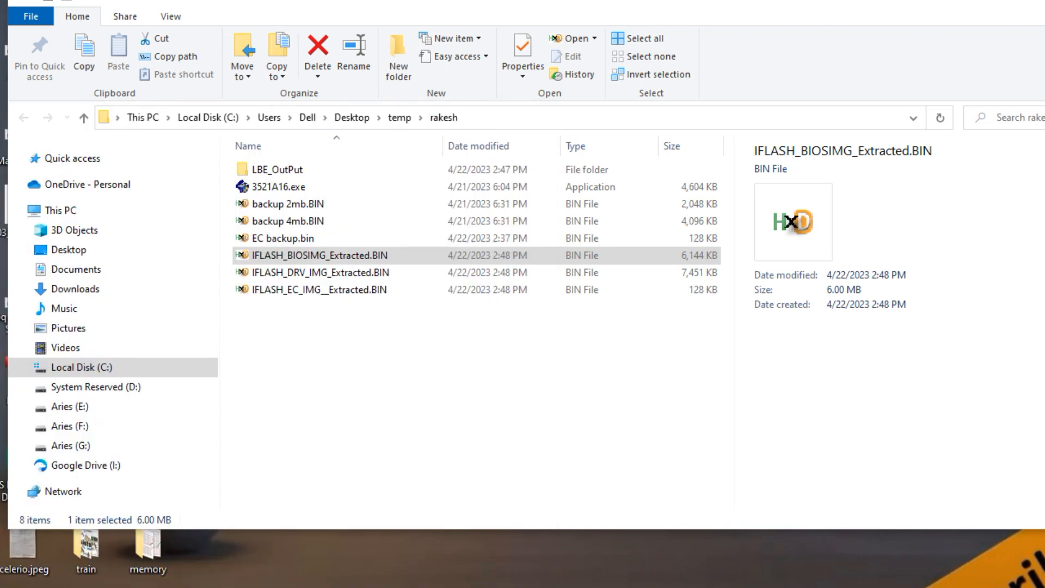
left_click_drag(669, 133, 898, 84)
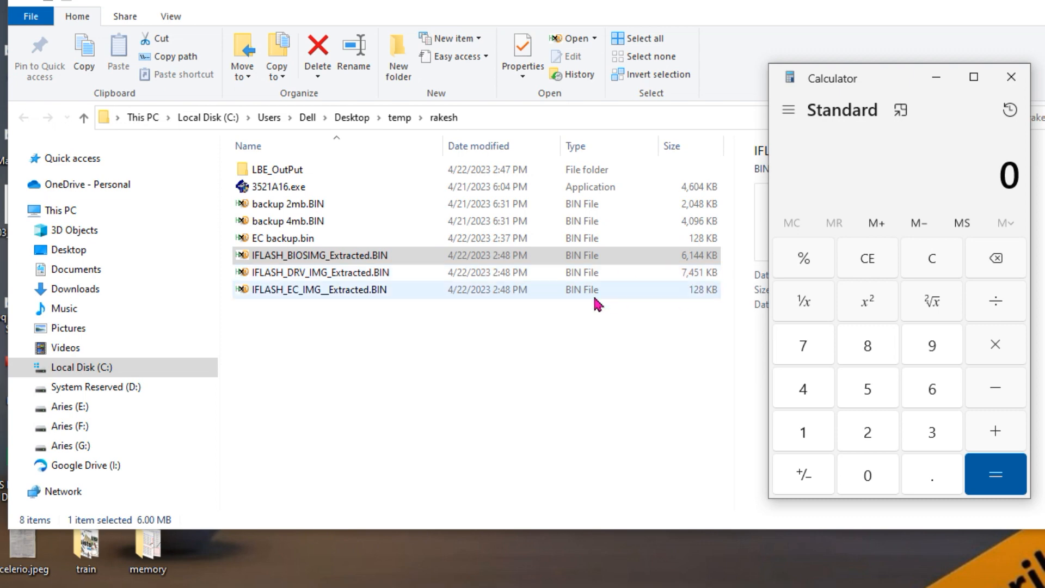
Step: Add the two backup sizes, 4096 + 2048, and highlight the sum
left_click(806, 381)
left_click(871, 478)
left_click(933, 346)
left_click(942, 388)
left_click(966, 435)
left_click(867, 432)
left_click(865, 475)
left_click(811, 389)
left_click(866, 346)
left_click(1000, 479)
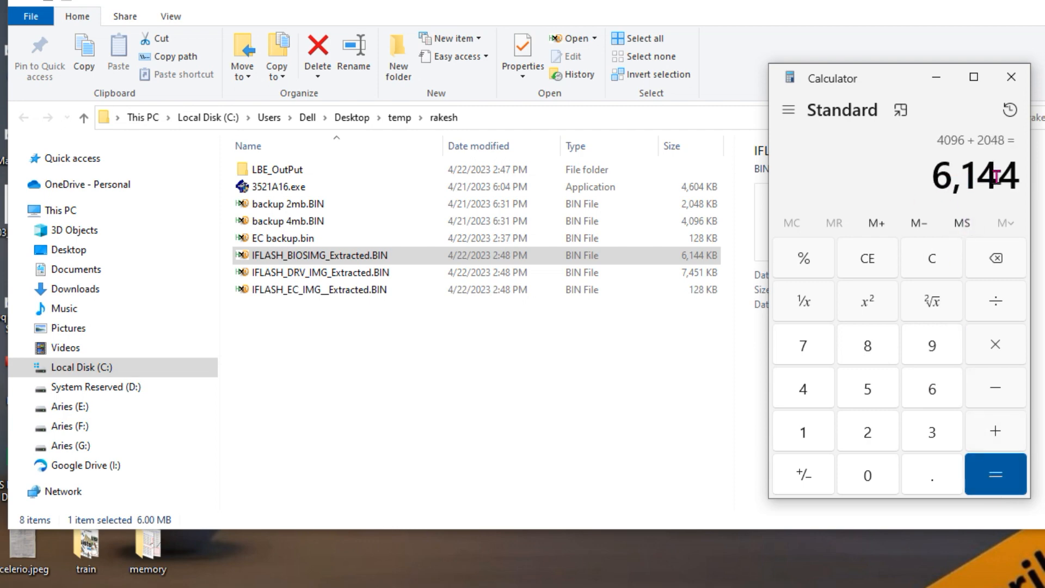
left_click_drag(1010, 177, 934, 182)
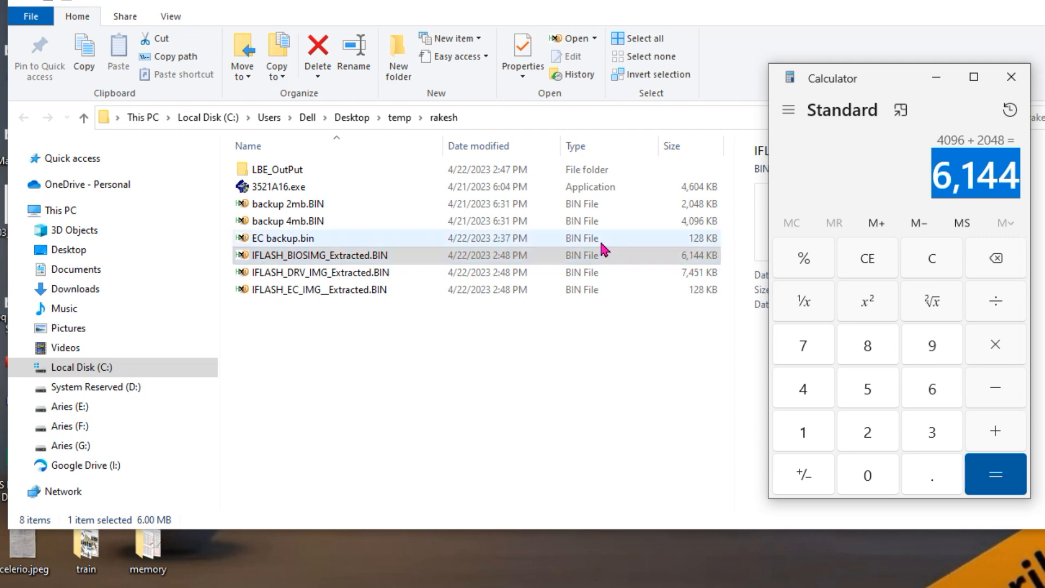
Step: Check IFLASH_BIOSIMG_Extracted.BIN against the calculated sum, minimize Calculator and open that BIOS image in HxD
left_click(306, 260)
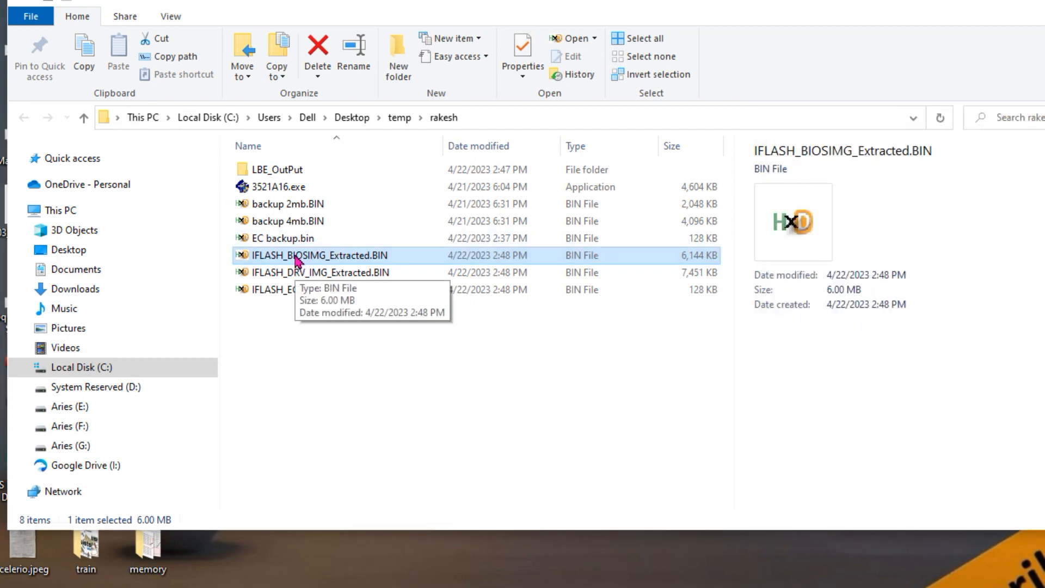
left_click(295, 275)
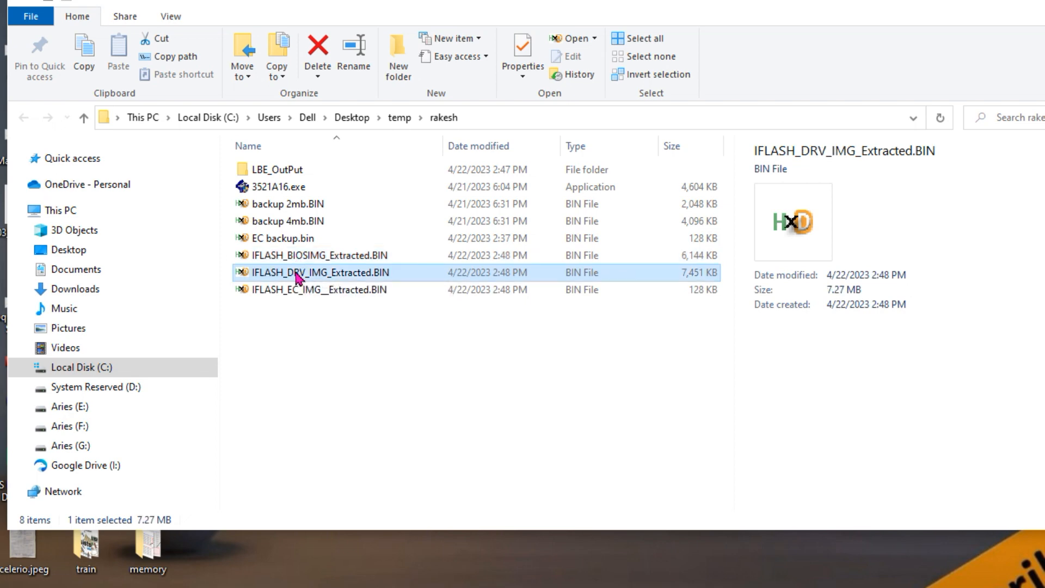
left_click(325, 262)
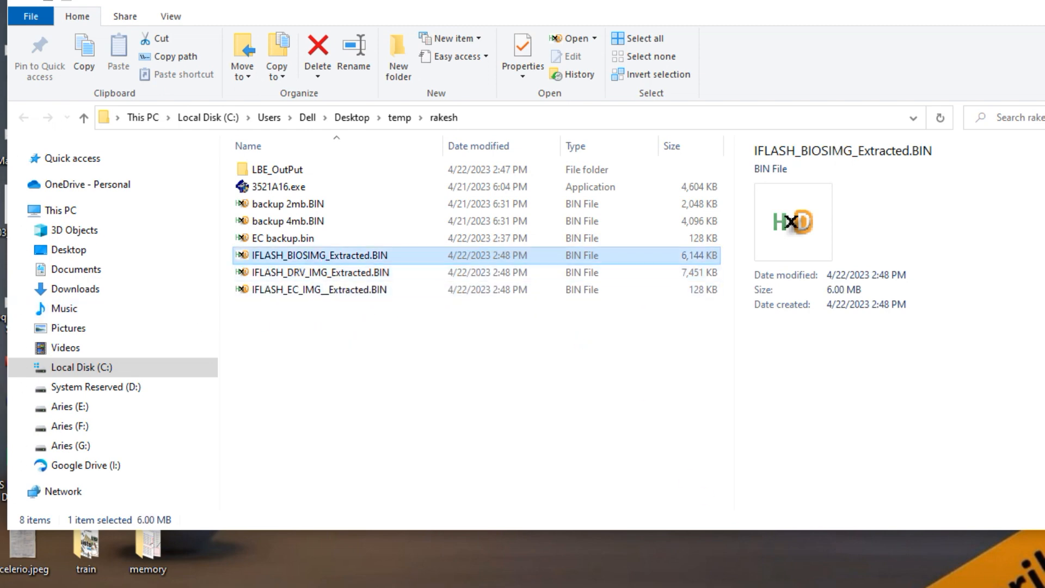
key("alt+Tab")
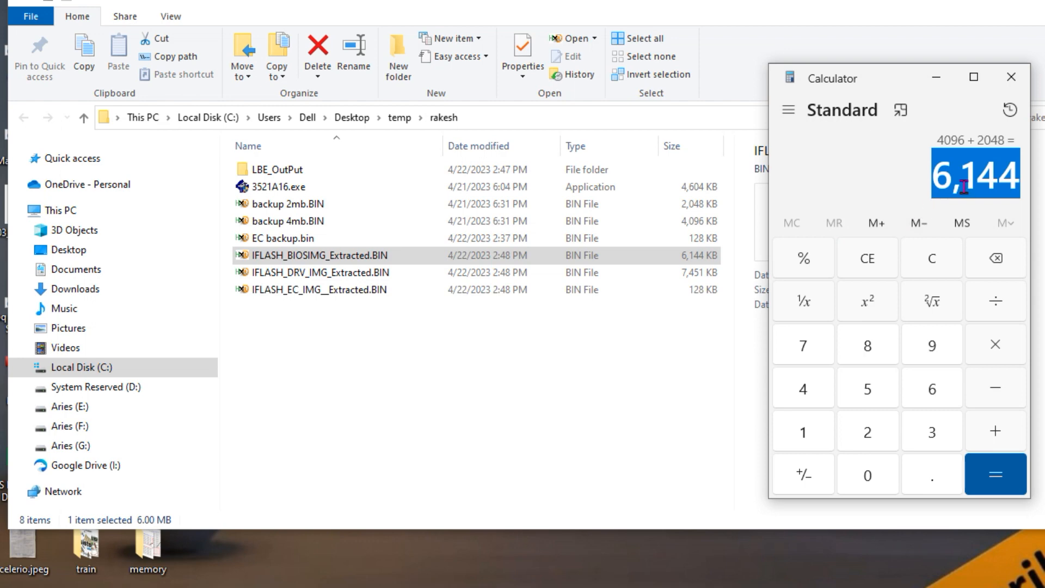
left_click(935, 77)
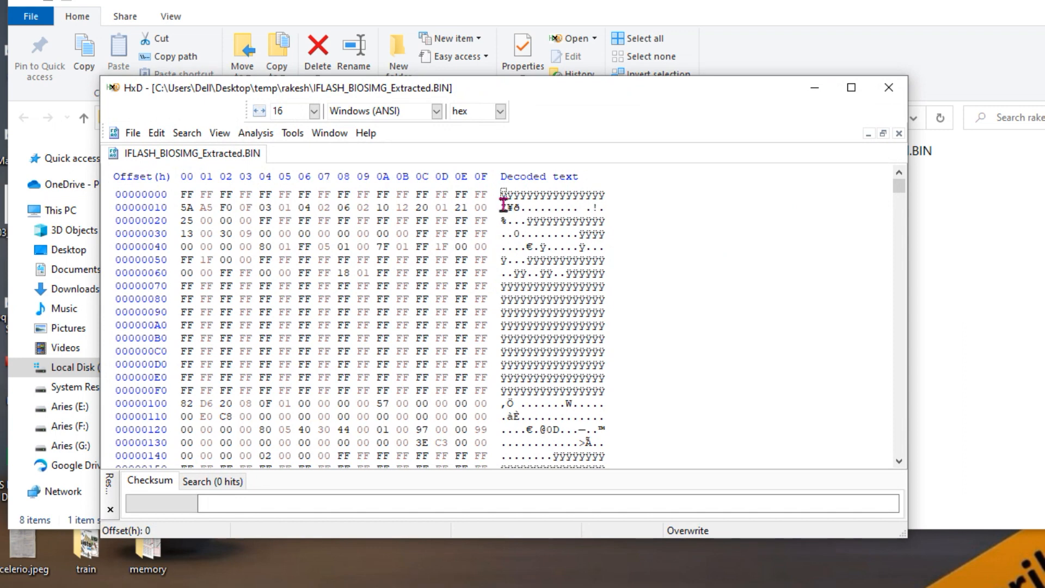
Step: Highlight the signature bytes 5A A5 F0 0F at offset 10 and inspect the beginning of the BIOS image
left_click_drag(502, 207, 526, 208)
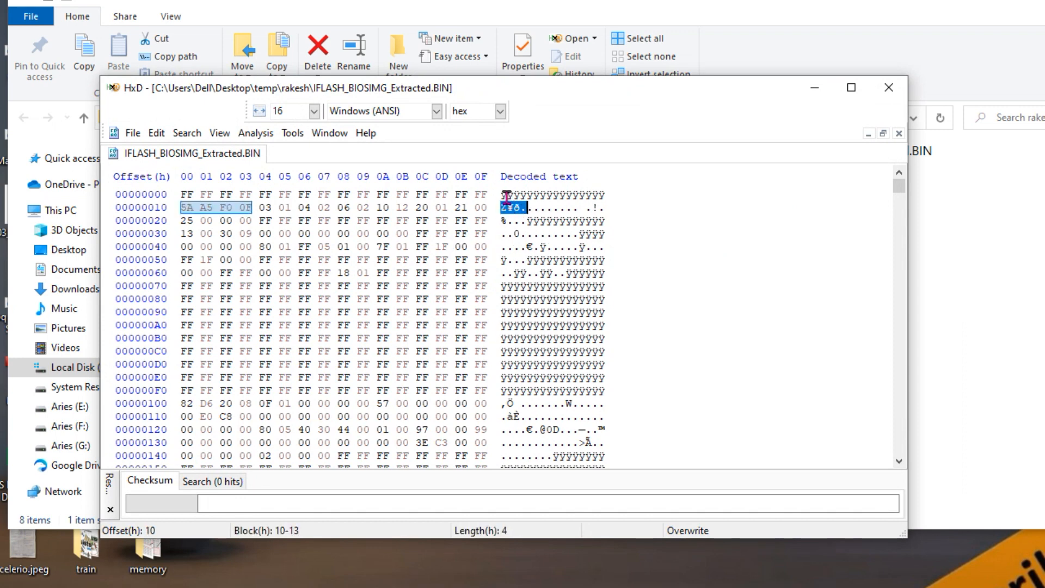
left_click_drag(503, 196, 532, 208)
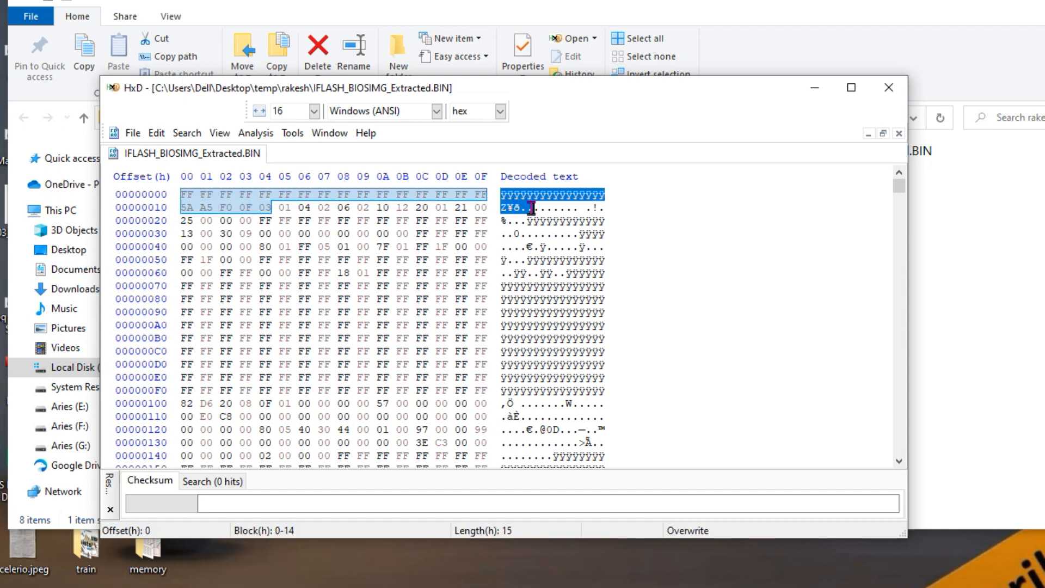
scroll(525, 372, "down", 20)
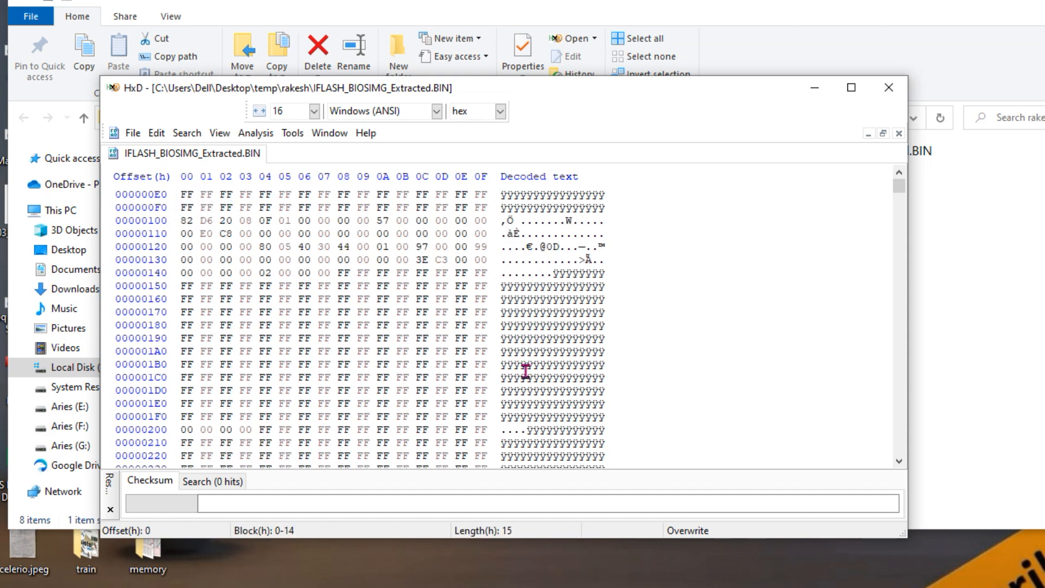
scroll(524, 370, "up", 20)
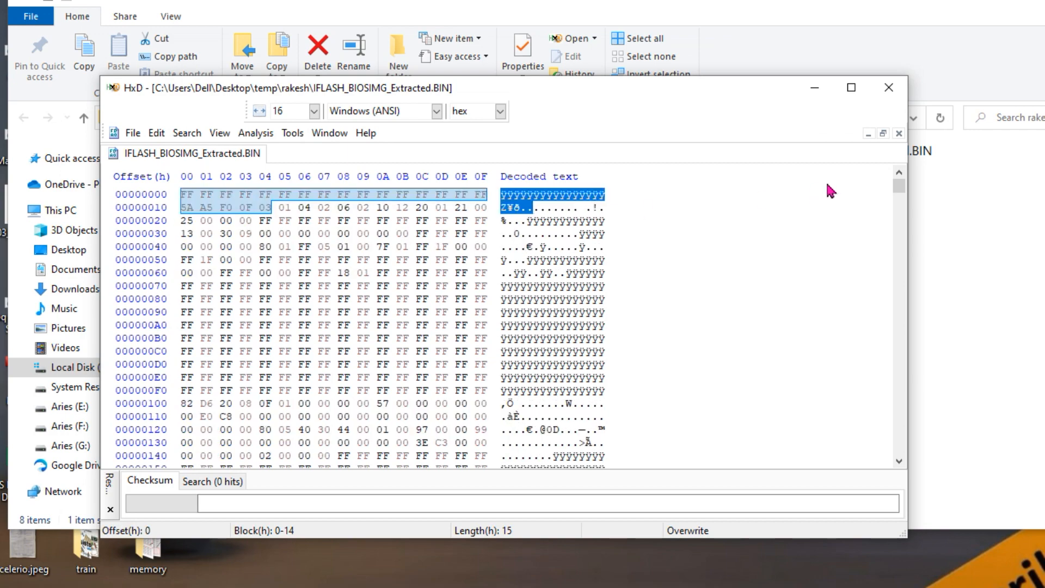
Step: Highlight the final block 5FFFD0-5FFFFF of the BIOS image, minimize the hex editor and select backup 4mb.BIN in the folder
left_click_drag(899, 186, 868, 471)
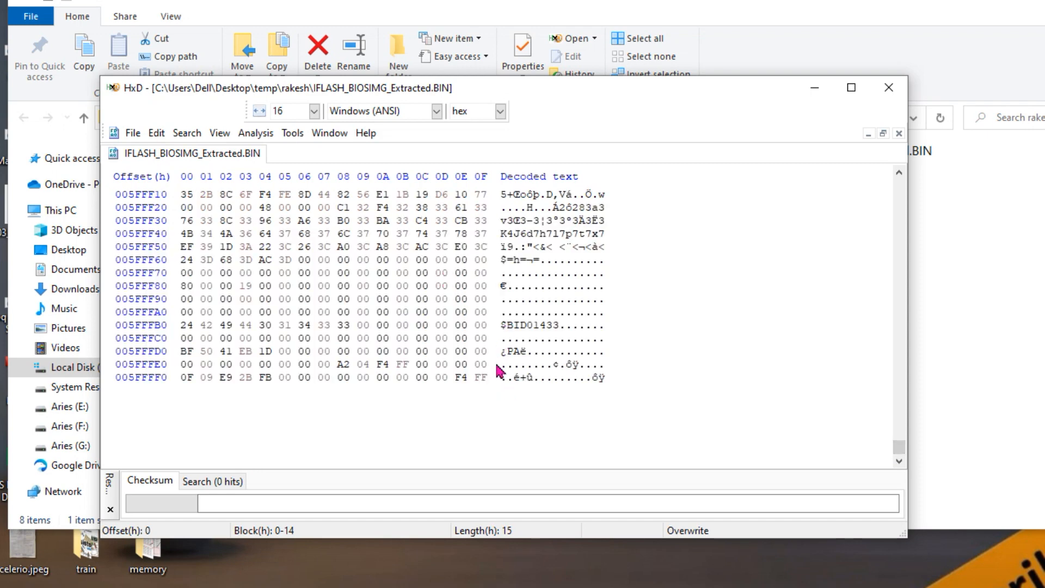
left_click_drag(502, 354, 601, 380)
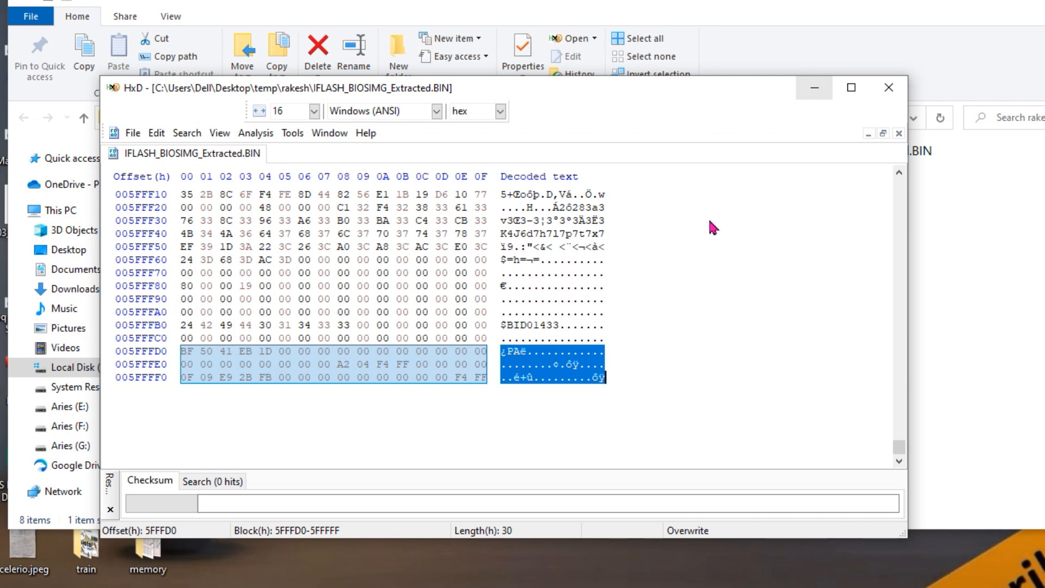
left_click(819, 89)
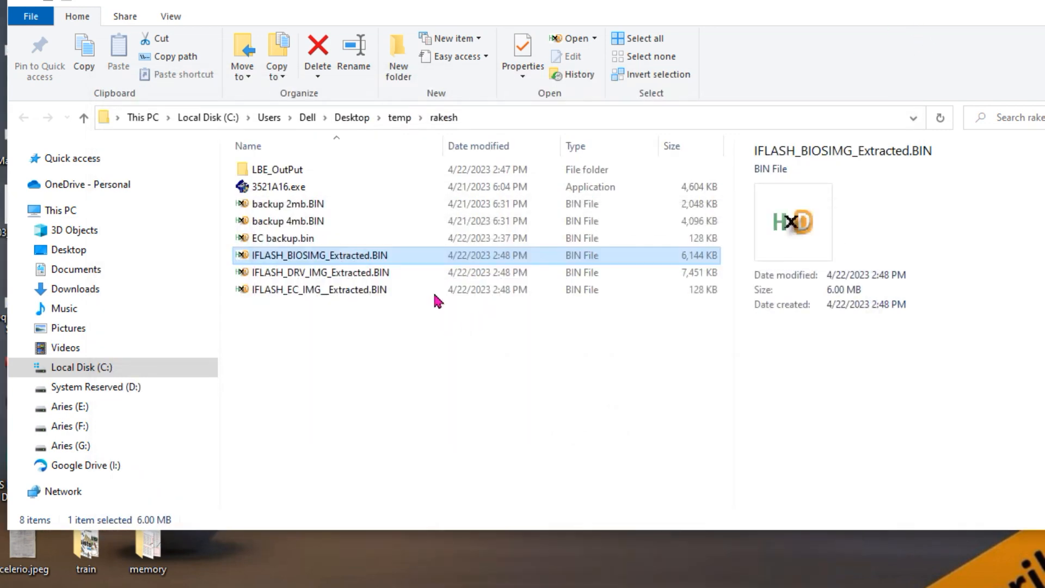
left_click(296, 222)
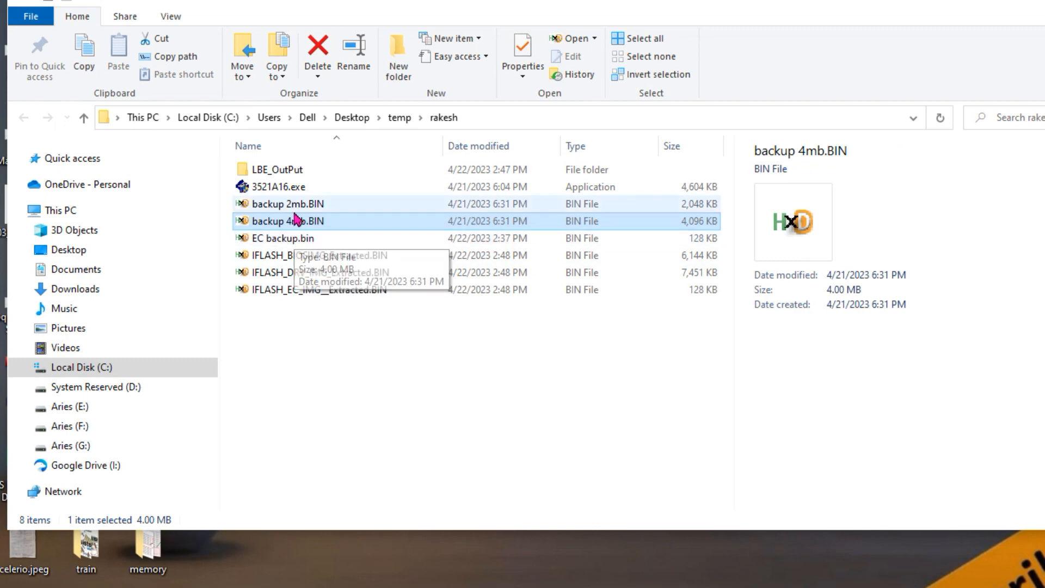
Step: Check backup 2mb.BIN in the folder and cut IFLASH_BIOSIMG_Extracted.BIN
left_click(293, 208)
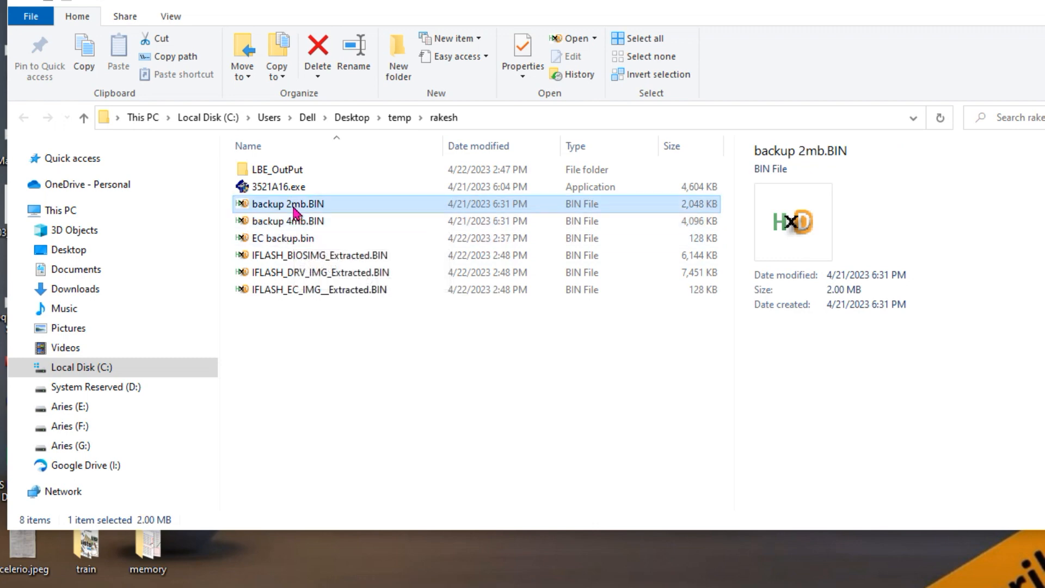
left_click(296, 255)
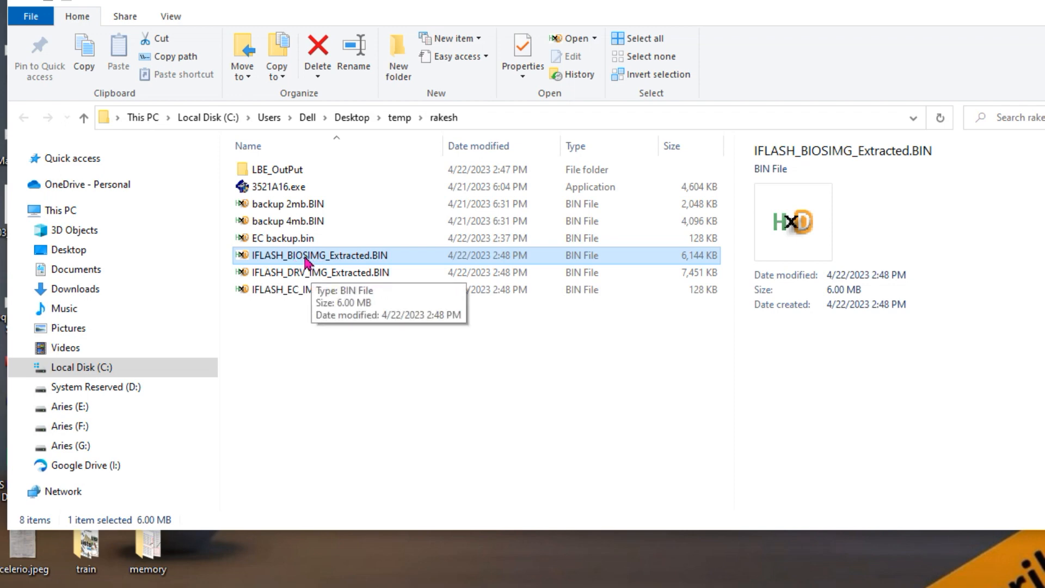
right_click(306, 261)
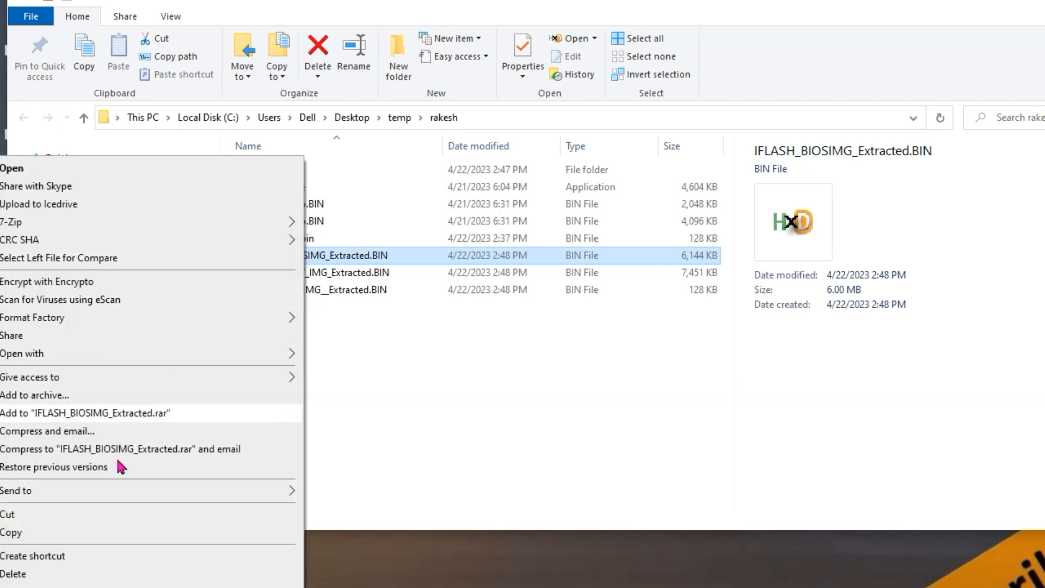
left_click(85, 517)
Step: Create a folder named "new file" inside rakesh and paste the cut IFLASH_BIOSIMG_Extracted.BIN into it
right_click(341, 399)
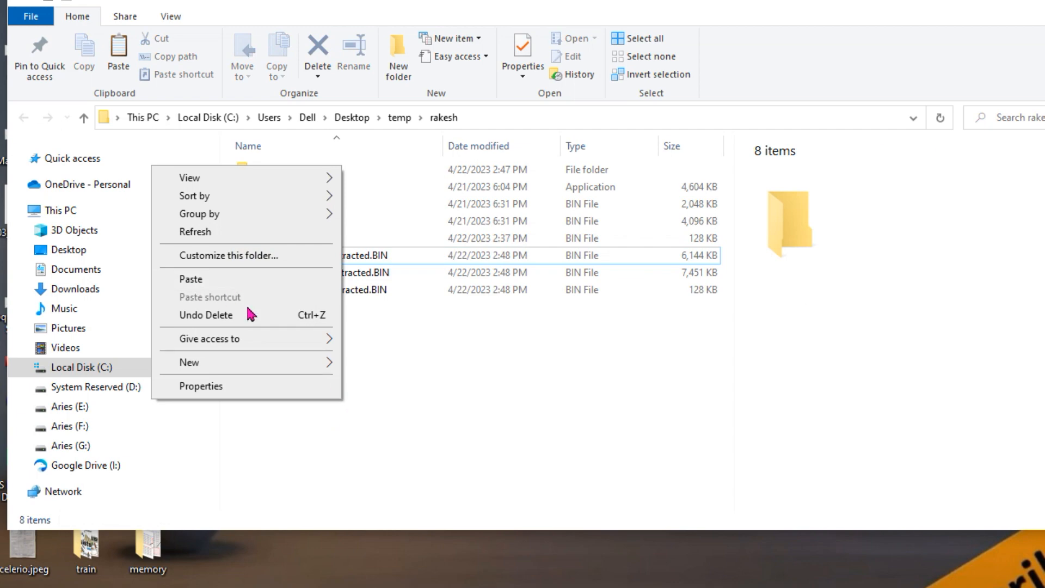
mouse_move(294, 362)
left_click(408, 366)
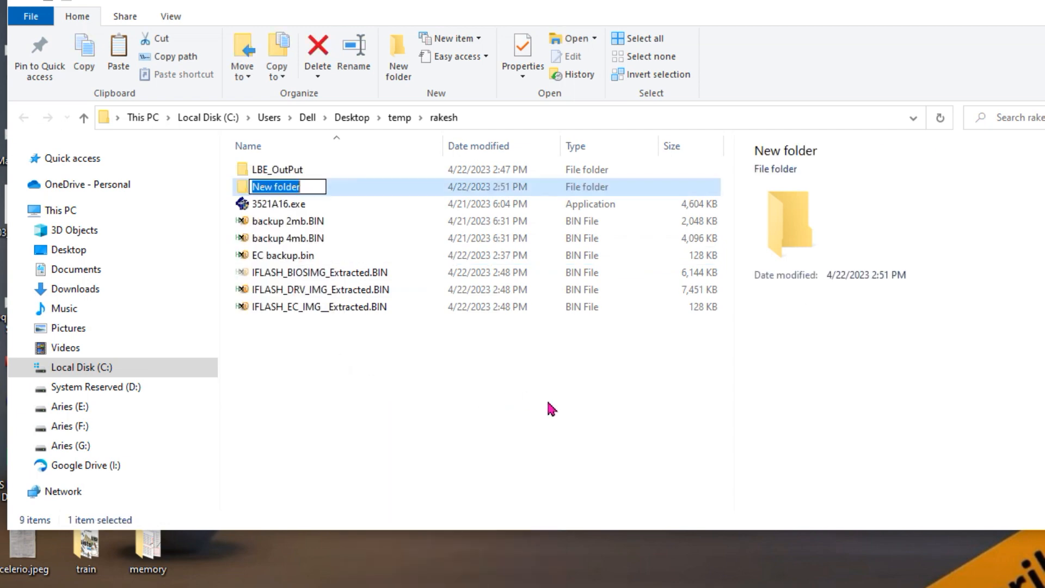
type("new")
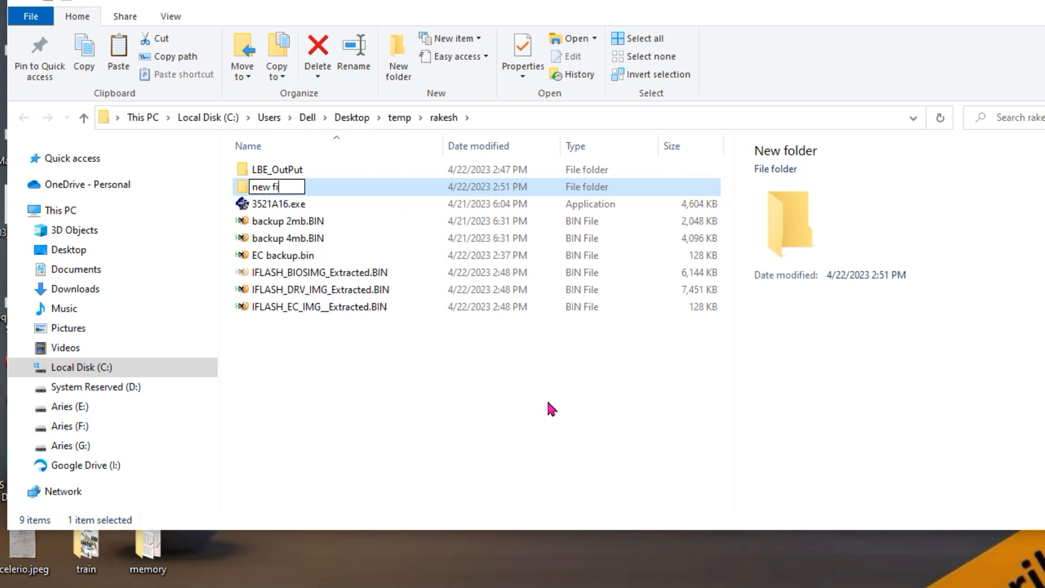
key("Return")
key("Return")
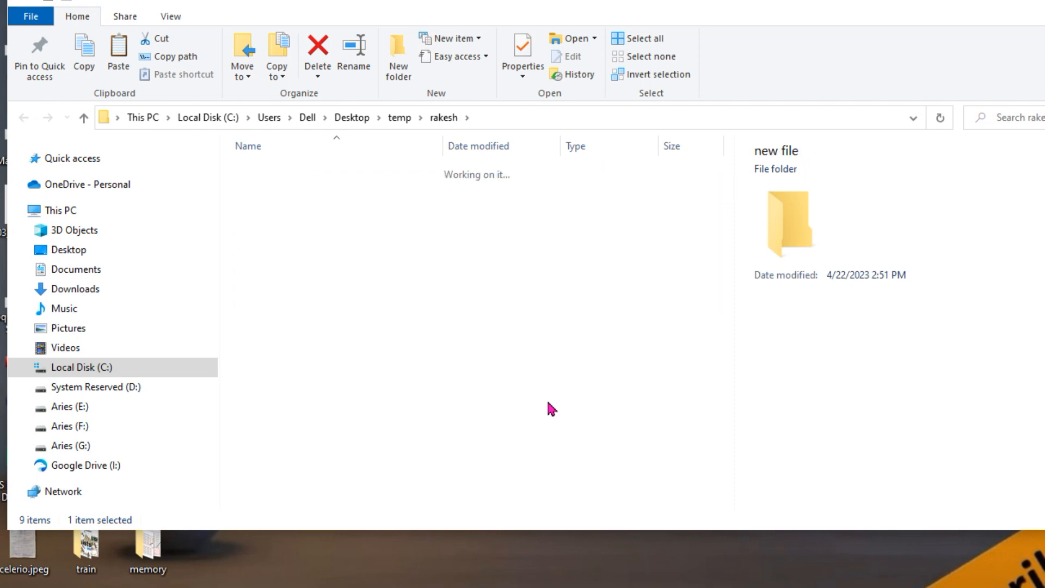
key("ctrl+v")
left_click(405, 228)
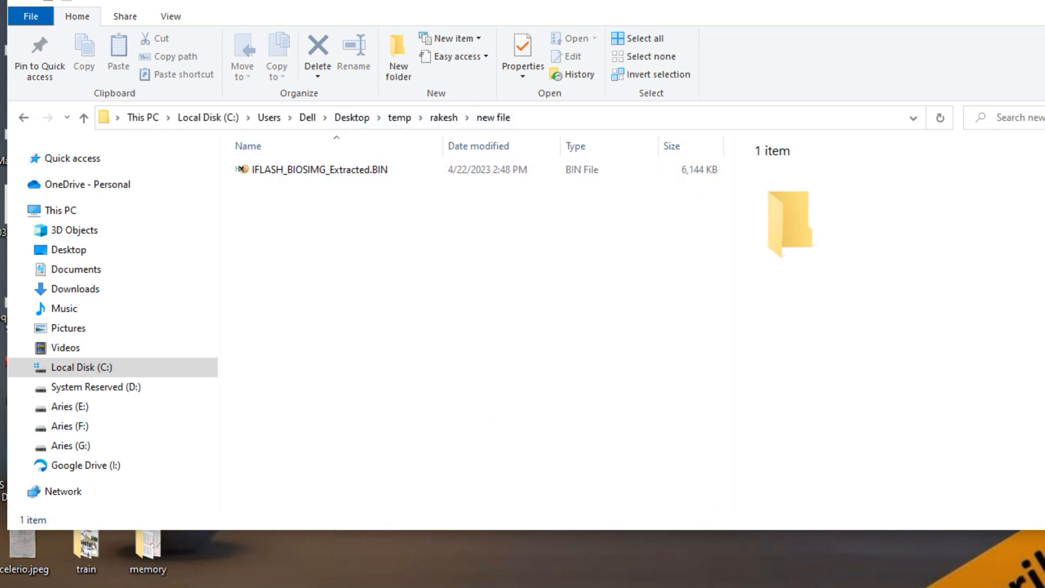
Step: Switch to LBE++ and close the Universal Bios Extractor window
mouse_move(609, 586)
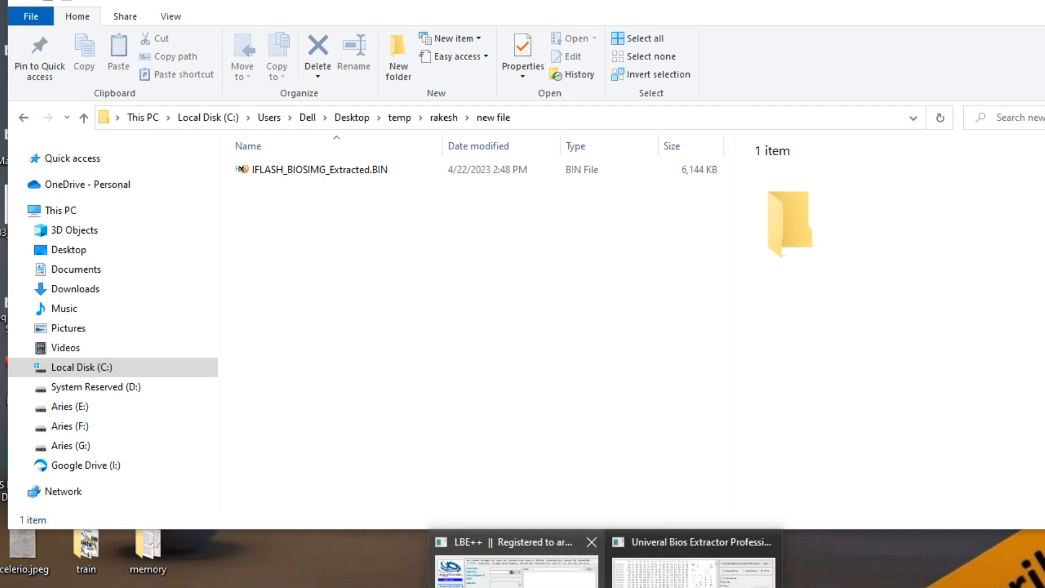
left_click(519, 580)
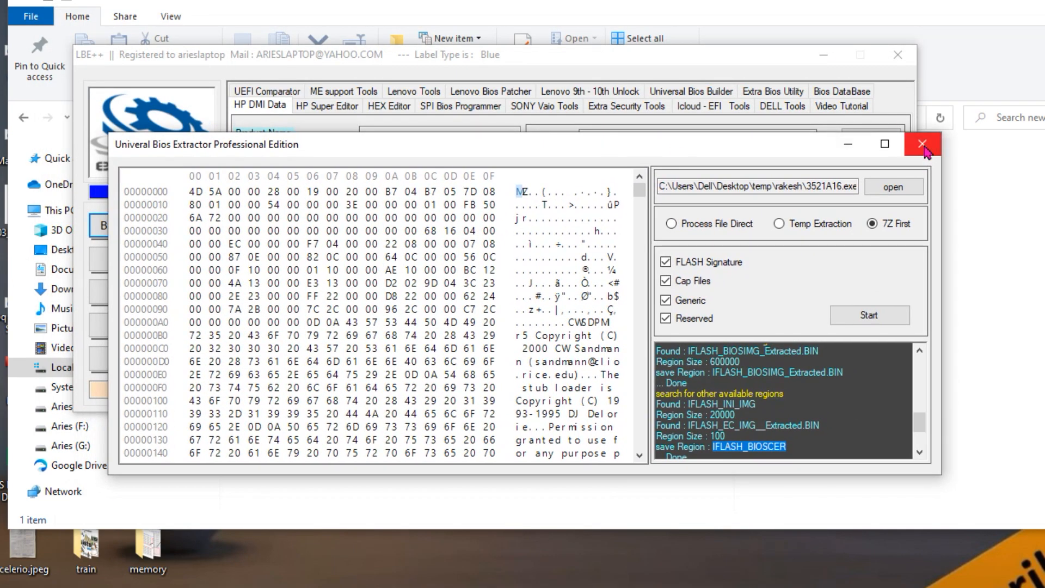
left_click(924, 143)
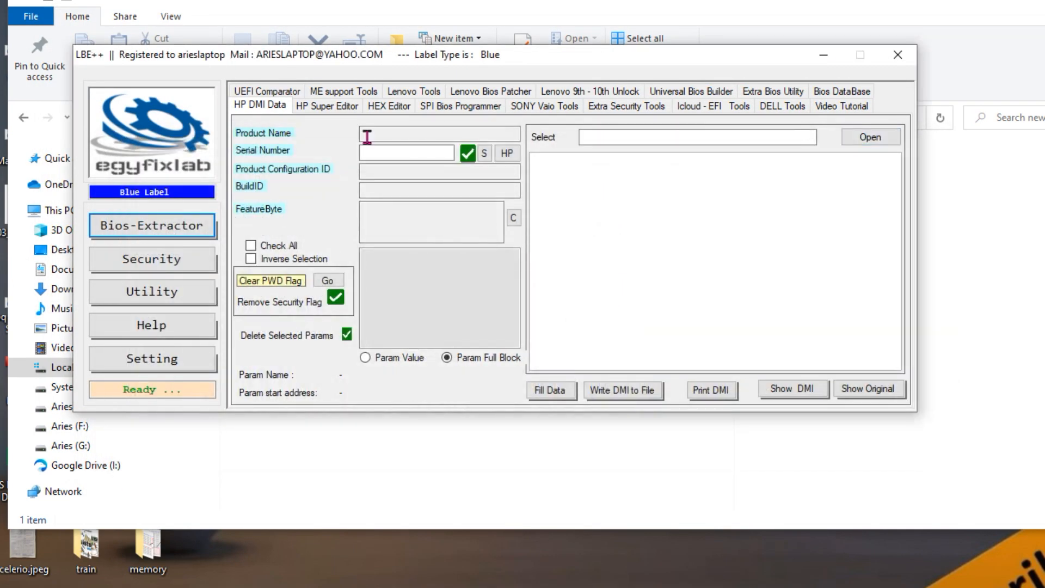
Step: Examine the Bios Splitter utility's cut direction and BIOS size options, and close it without applying anything
left_click(174, 299)
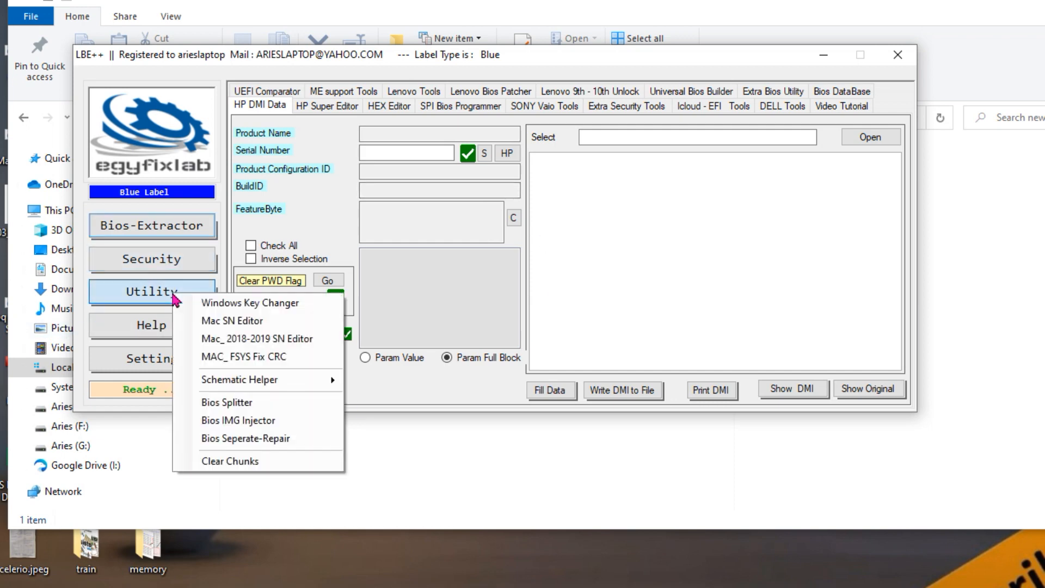
left_click(243, 404)
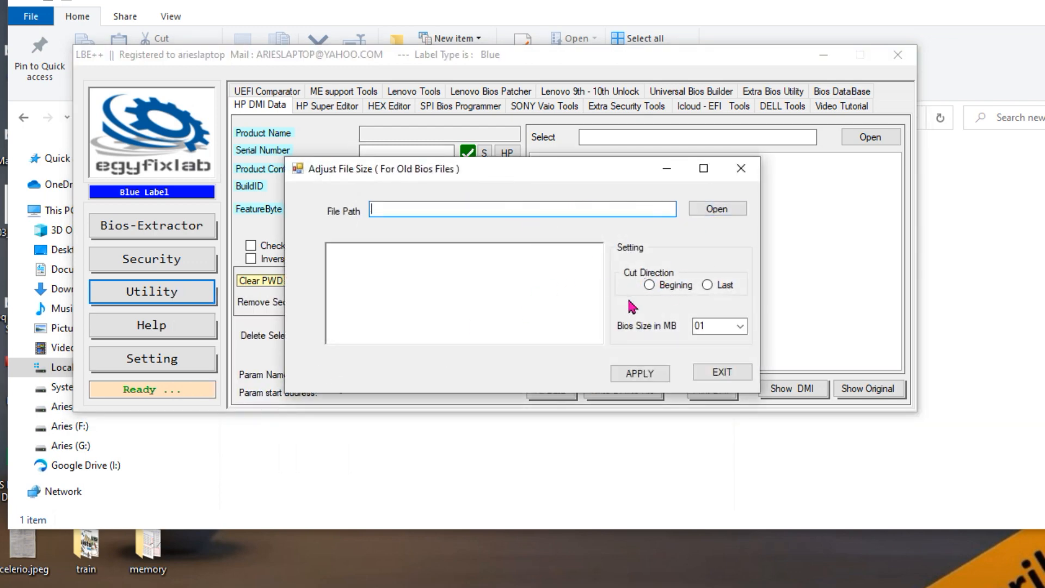
left_click(649, 284)
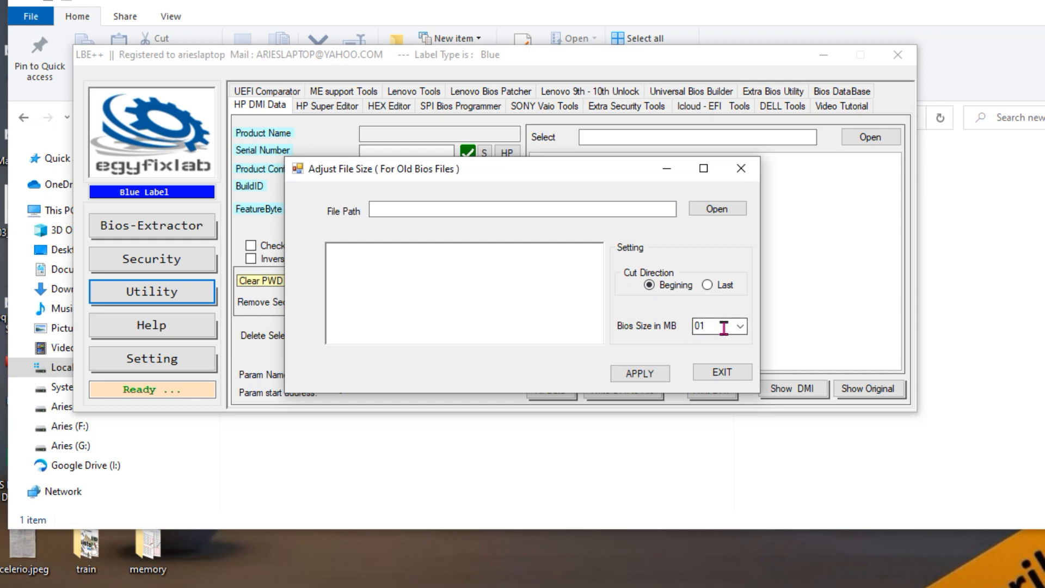
left_click(740, 326)
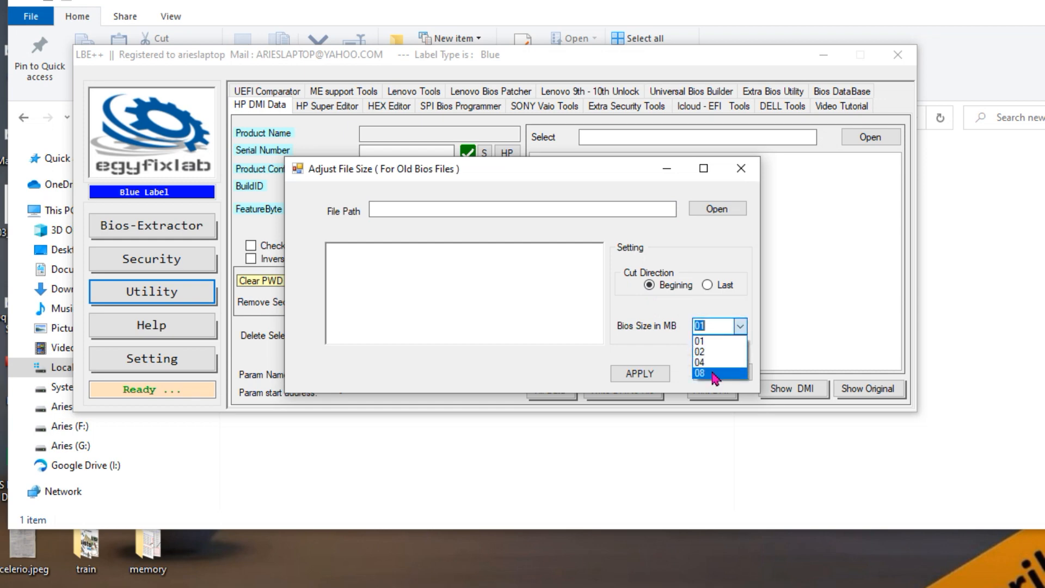
left_click(712, 294)
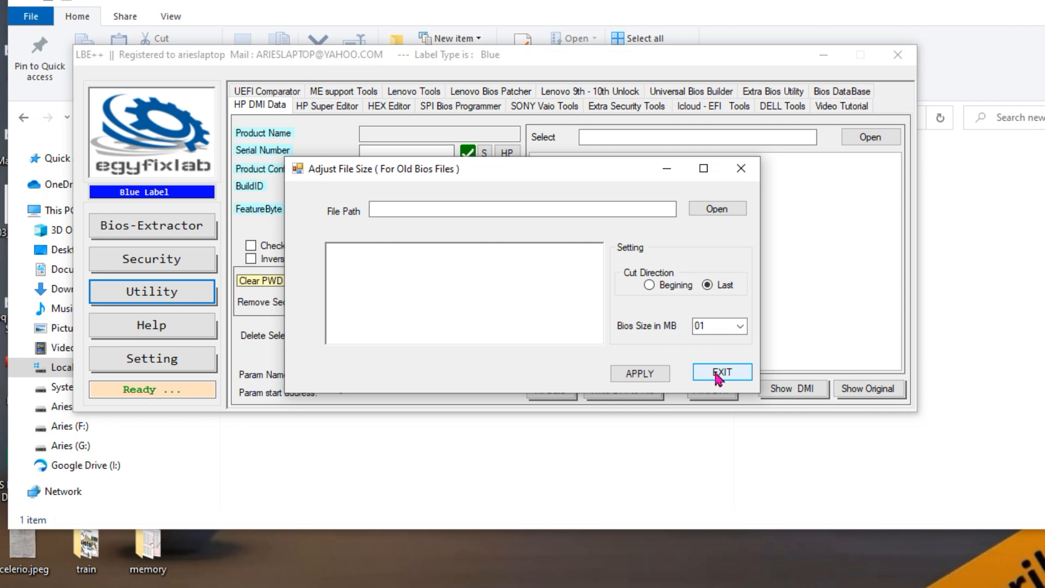
left_click(717, 374)
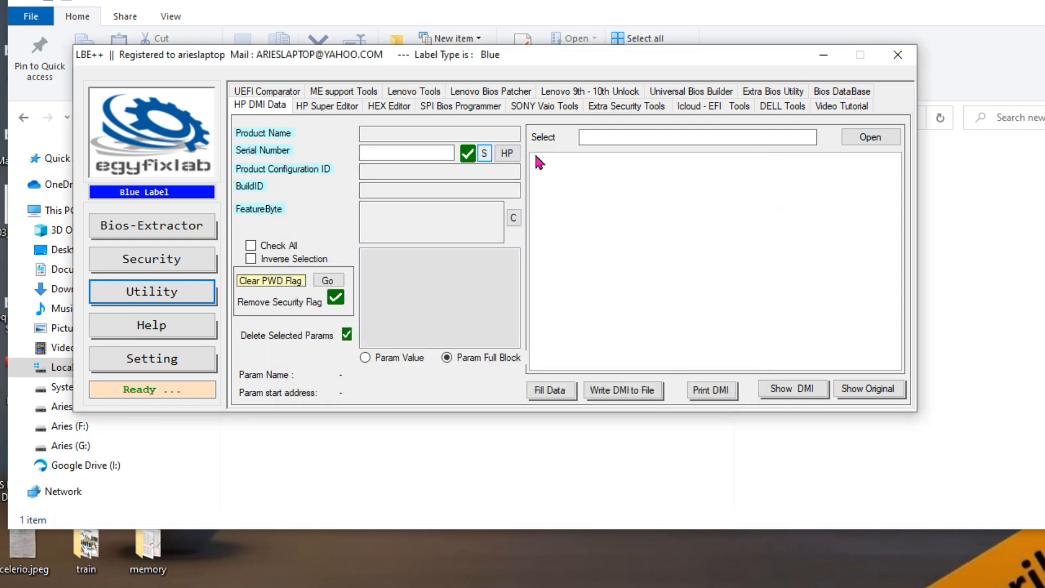
left_click(171, 297)
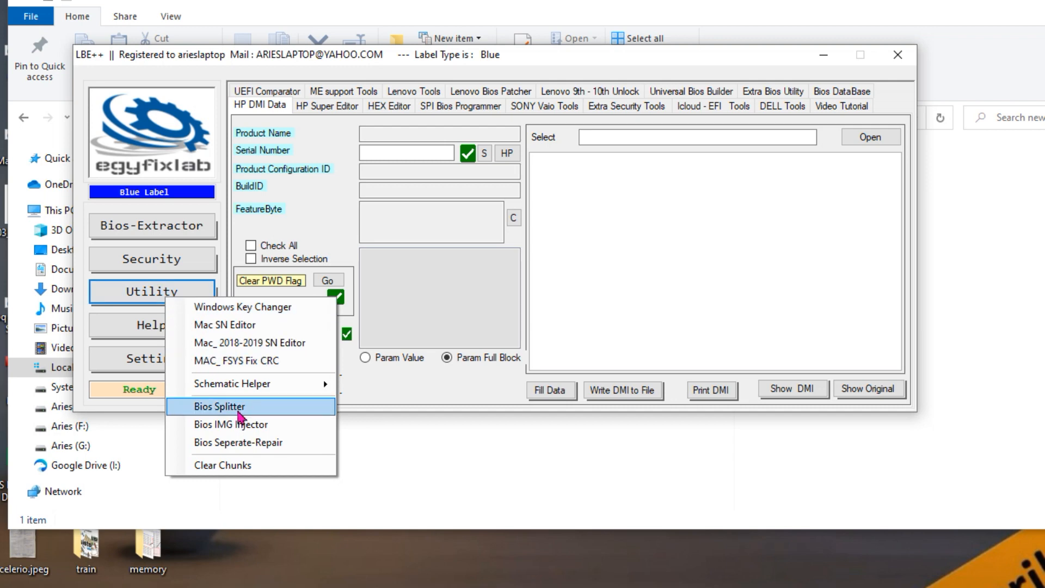
left_click(240, 412)
left_click(736, 168)
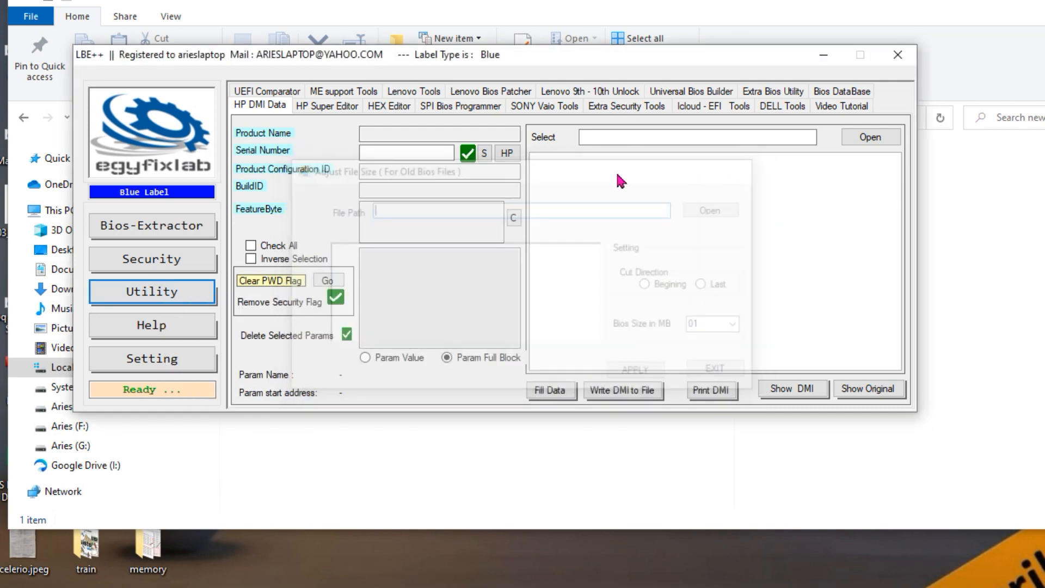
Step: Load IFLASH_BIOSIMG_Extracted.BIN from the "new file" folder into the File Splitter of Extra Bios Utility
left_click(681, 97)
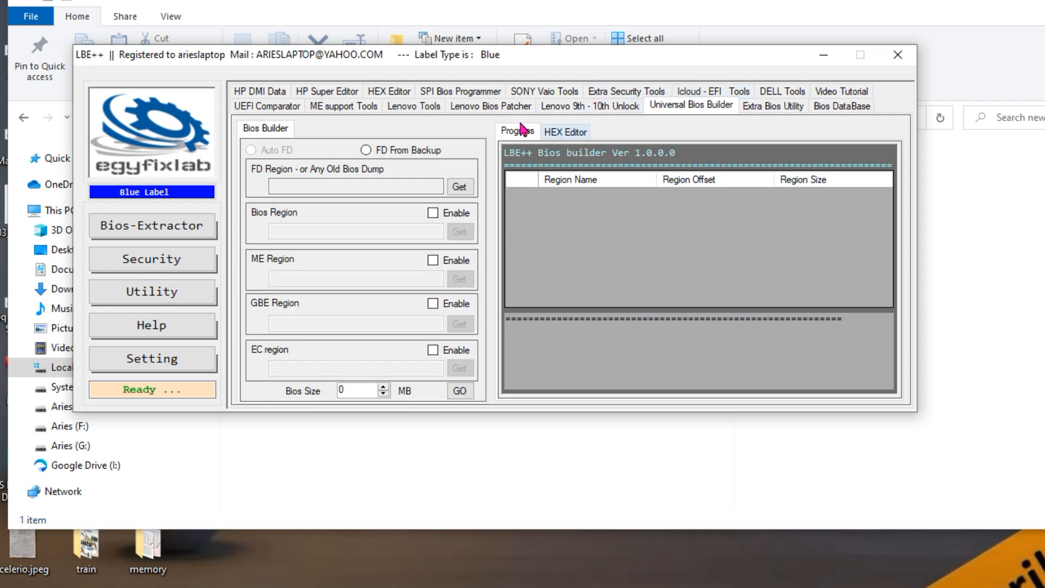
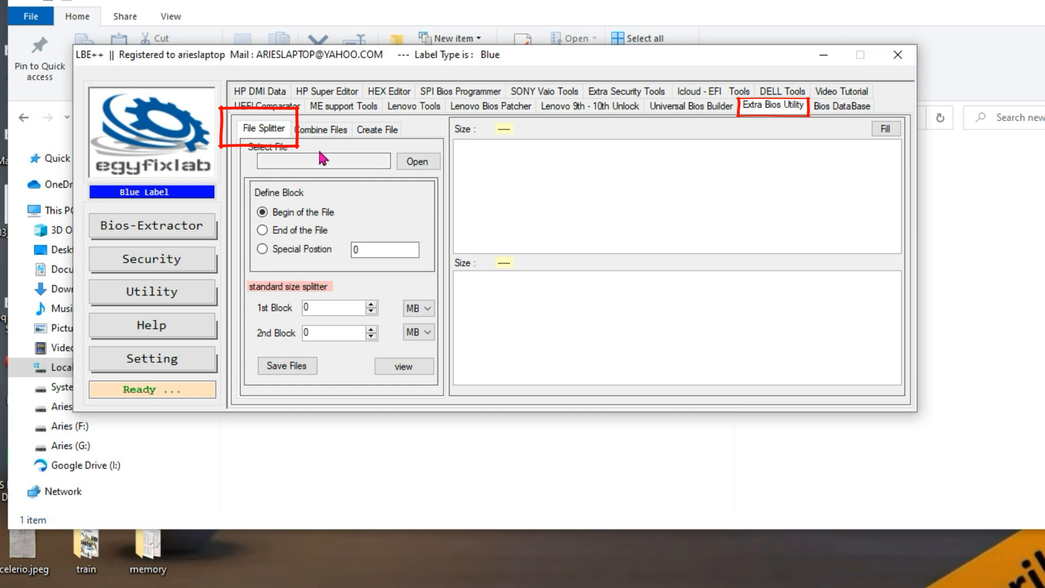
left_click(416, 168)
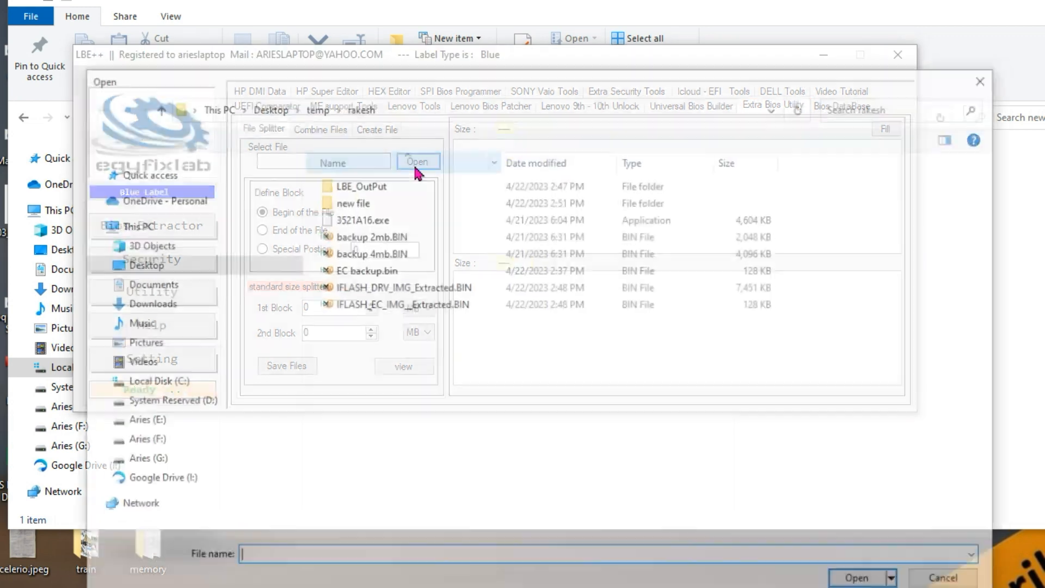
left_click(362, 206)
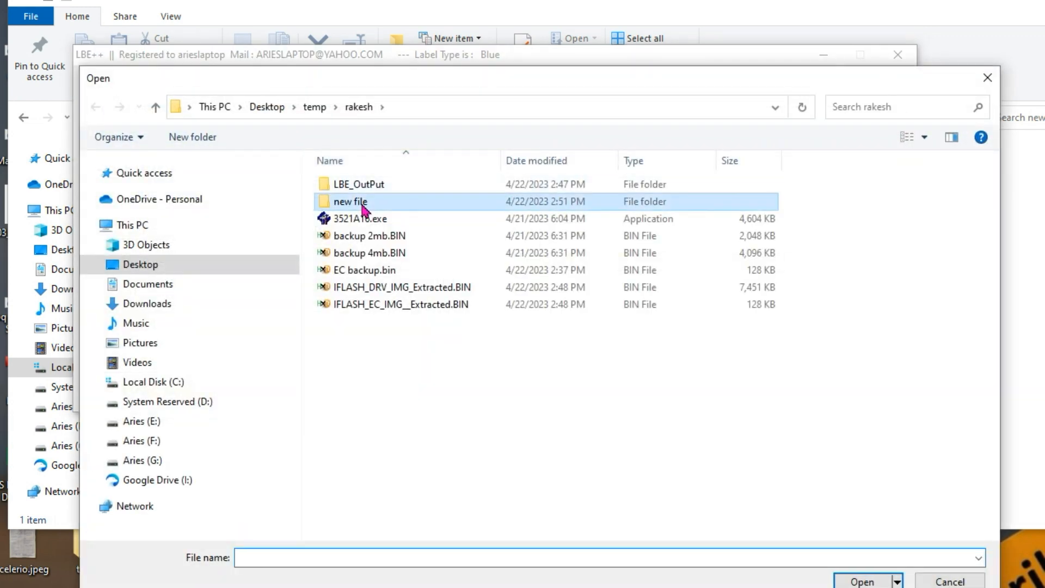
double_click(362, 206)
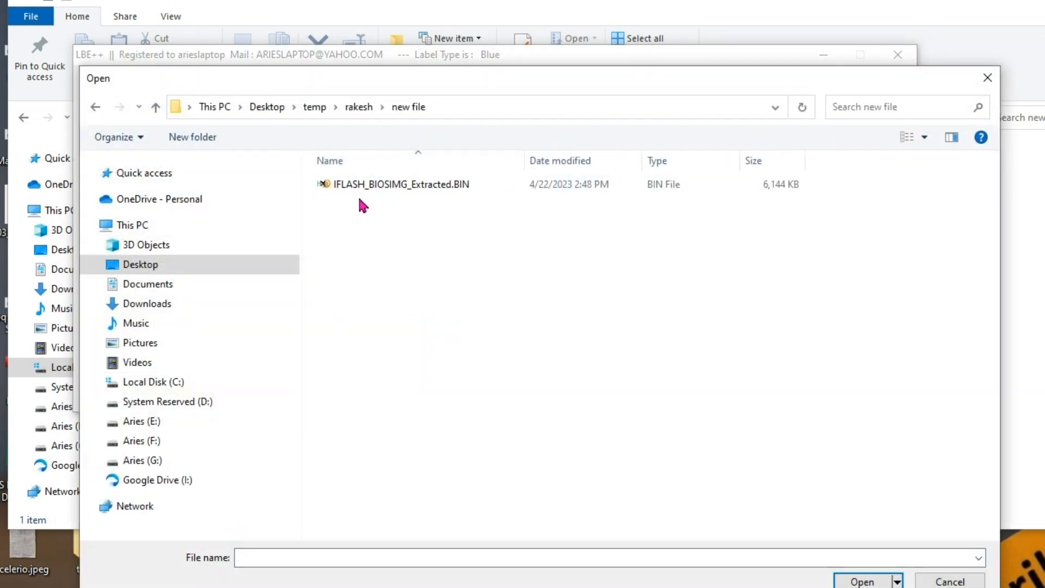
left_click(388, 188)
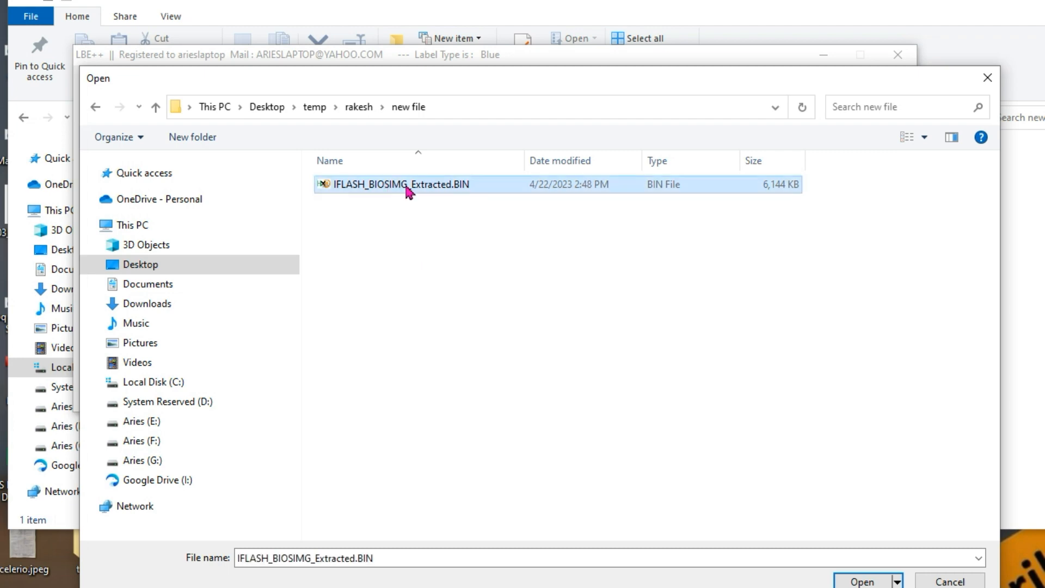
left_click(860, 581)
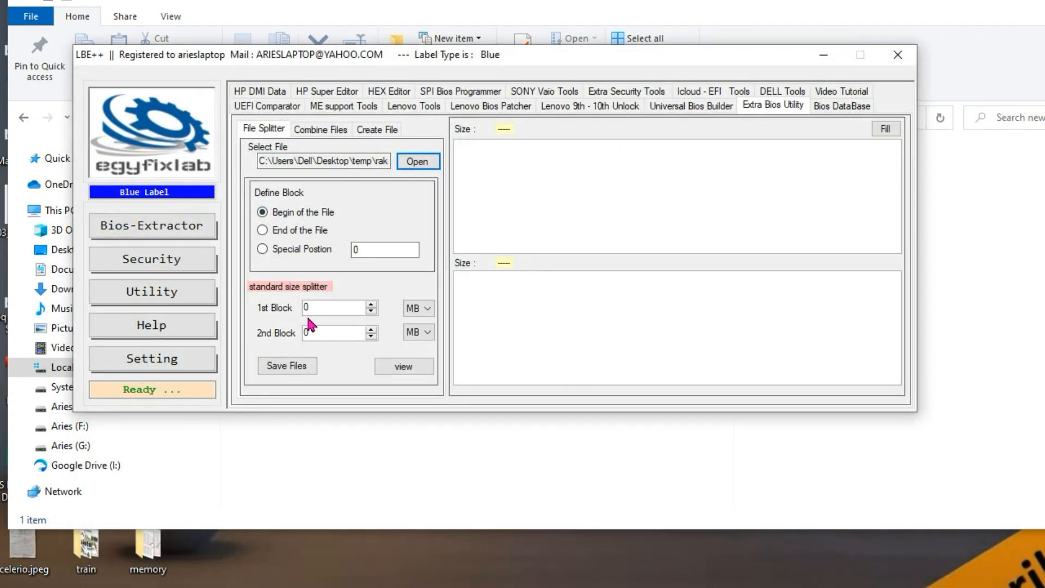
Step: Set the first split block to 4 MB and the second to 2 MB, and preview both blocks
left_click(320, 308)
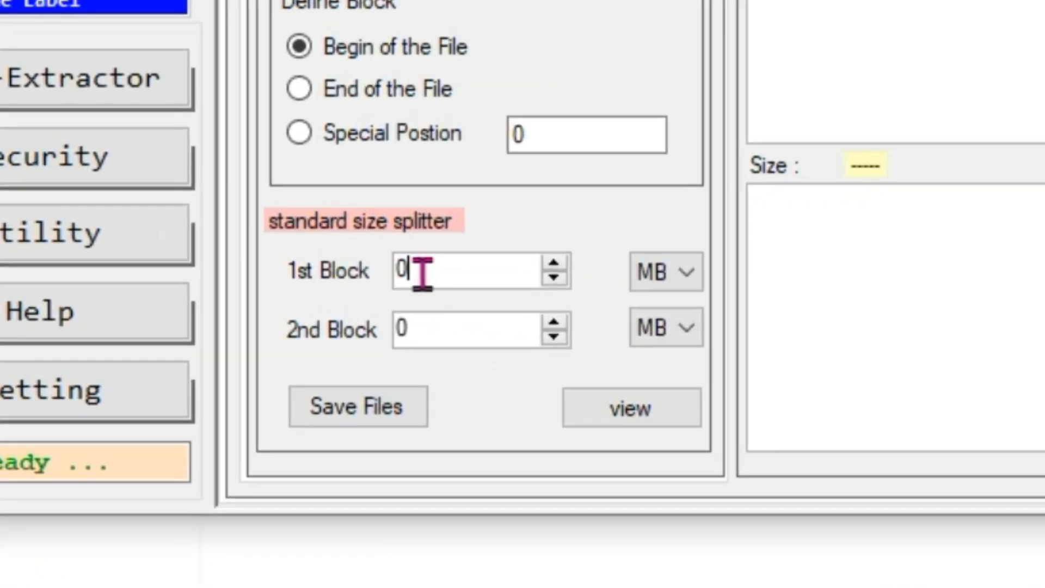
left_click_drag(345, 295, 329, 295)
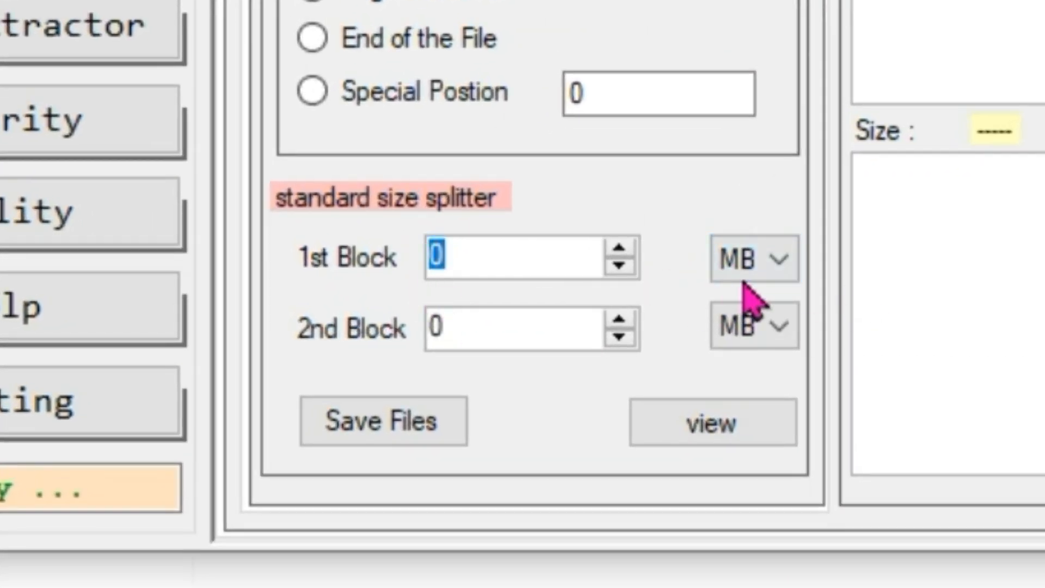
type("4")
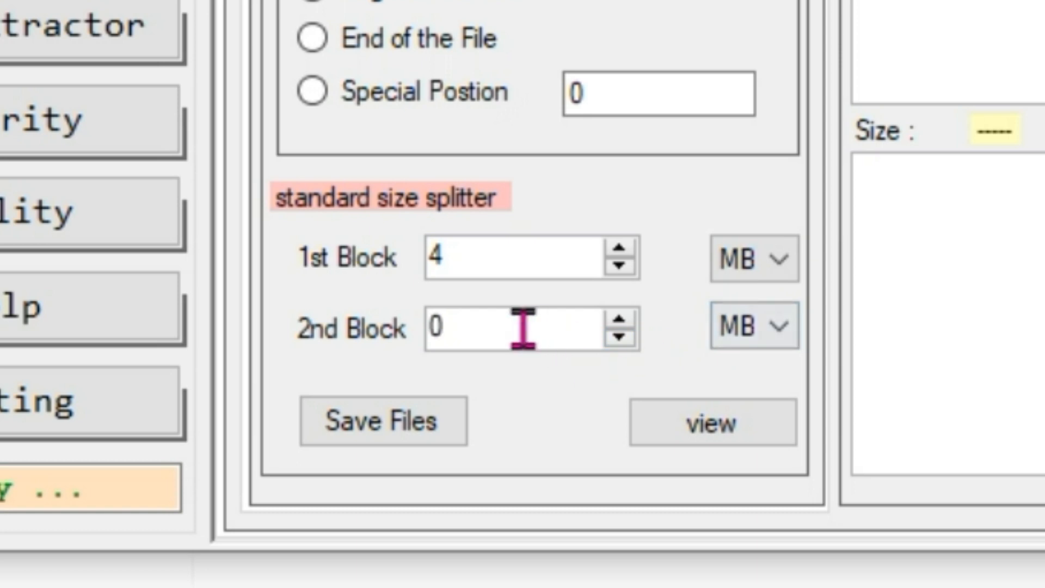
left_click(478, 336)
left_click_drag(474, 331, 343, 315)
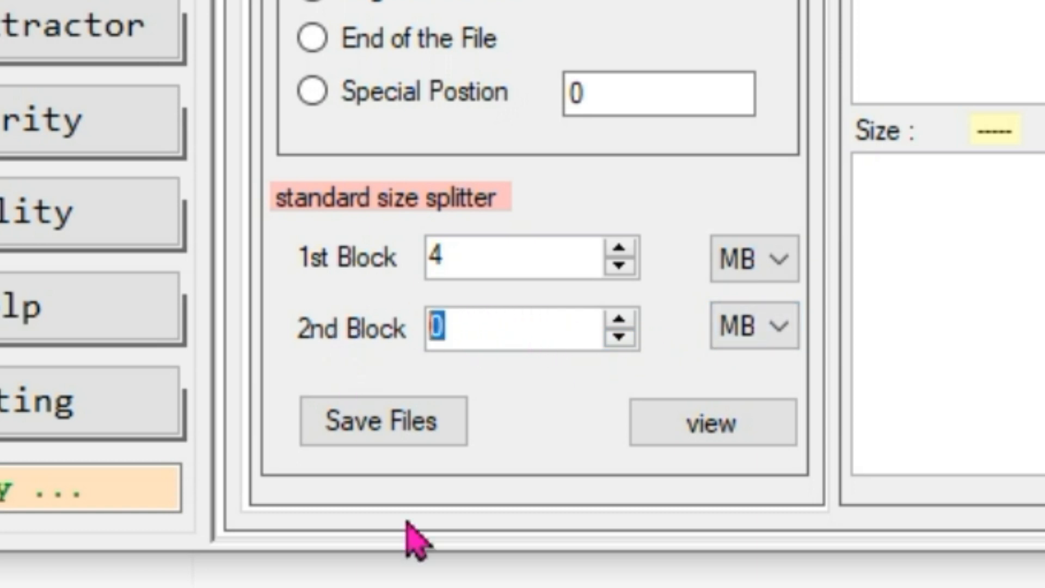
type("2")
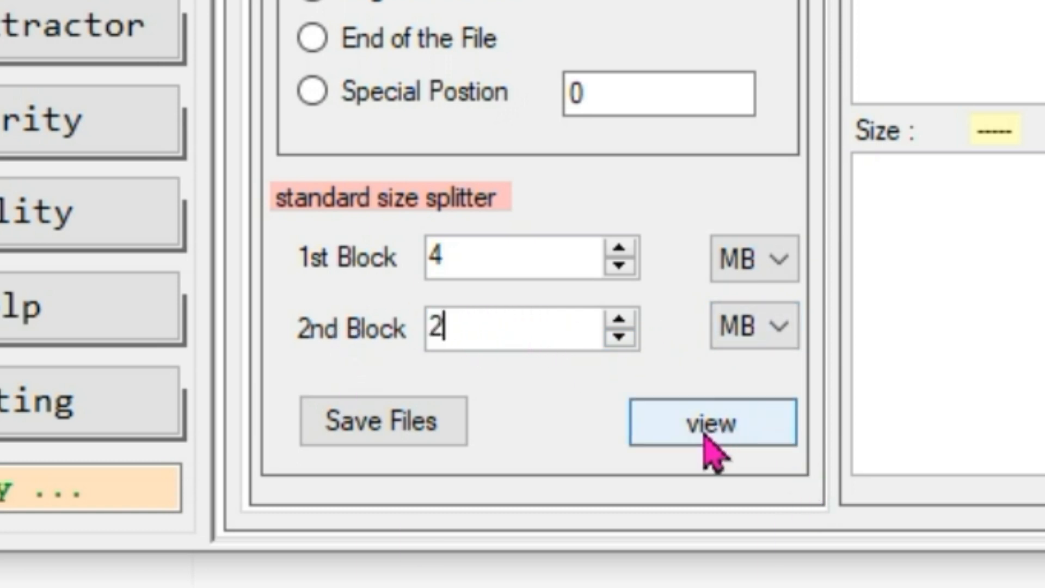
left_click(724, 438)
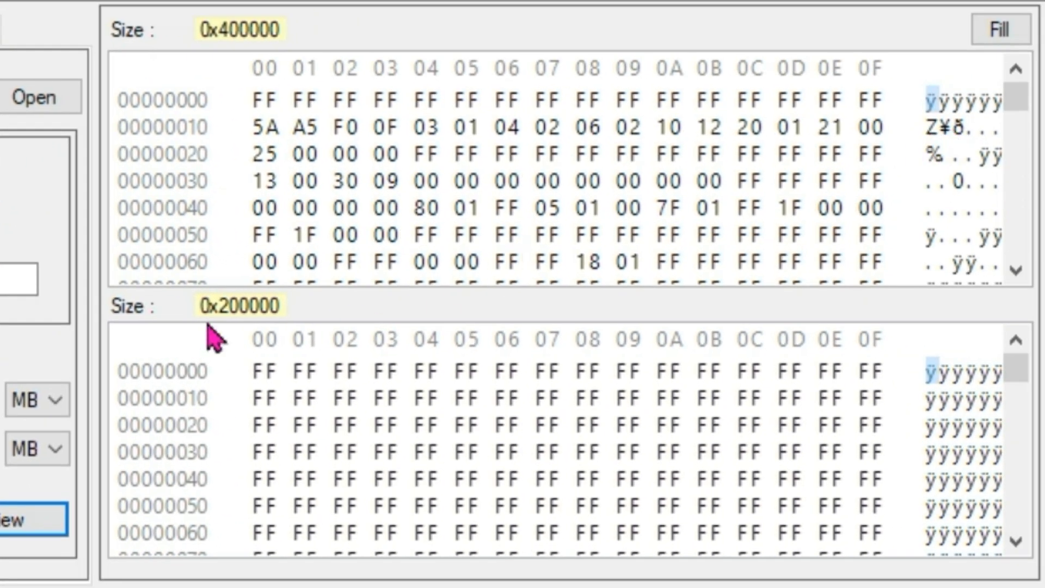
Step: Highlight bytes 5A A5 F0 at offset 10 of the first block and 50 41 EB in row 1FFFD0 of the second
left_click_drag(929, 128, 966, 129)
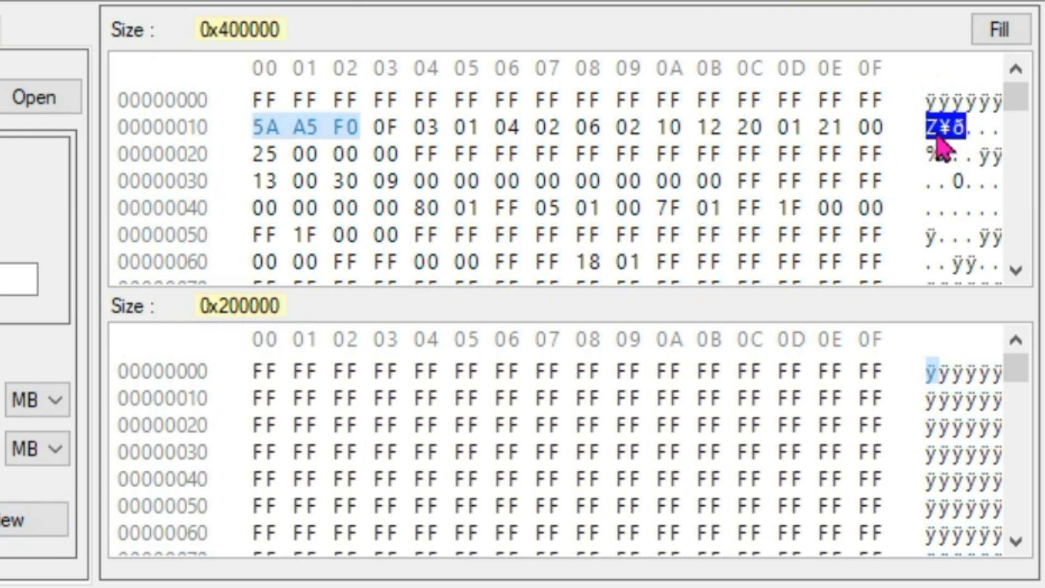
left_click_drag(1018, 375, 972, 548)
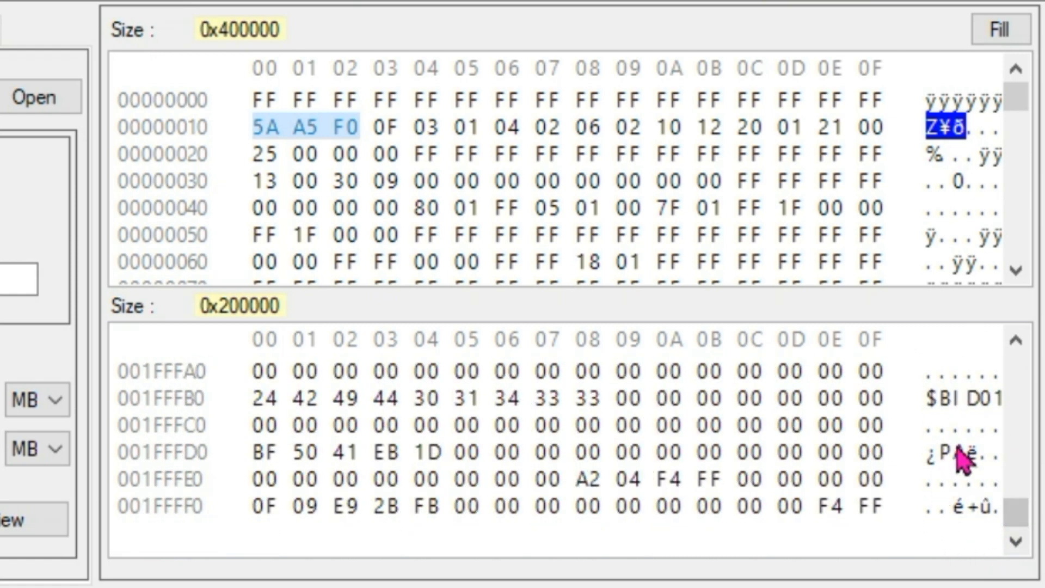
left_click_drag(944, 458, 986, 473)
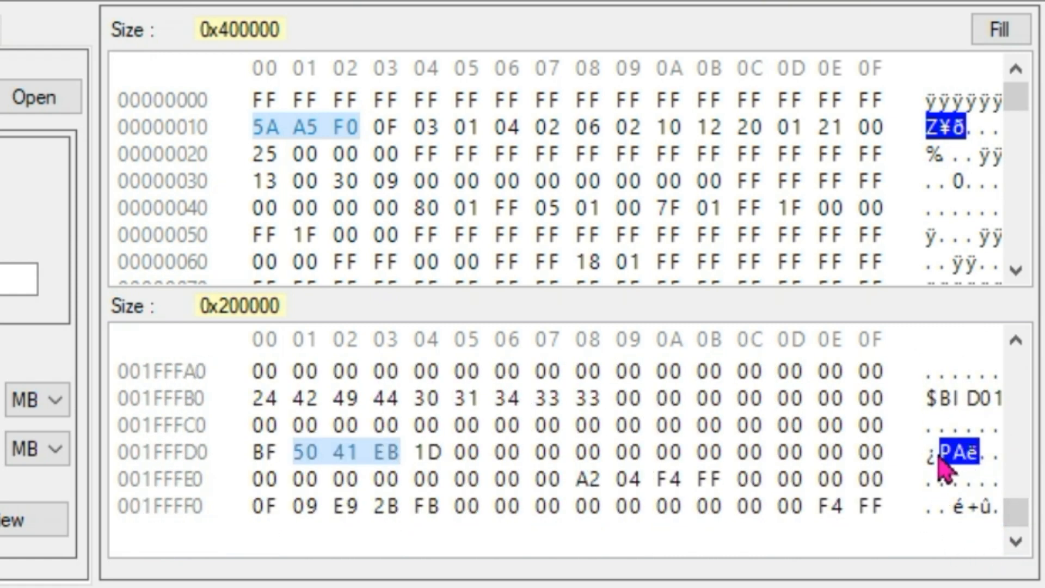
Step: Save the 4 MB and 2 MB blocks as separate files, and check both files in the "new file" folder in File Explorer
left_click_drag(932, 453, 986, 457)
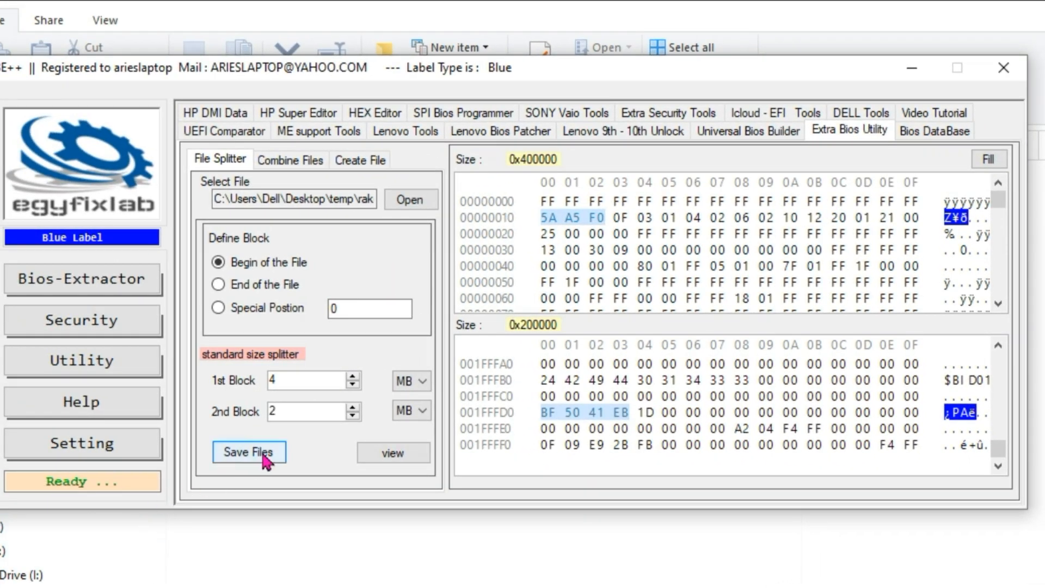
left_click(256, 458)
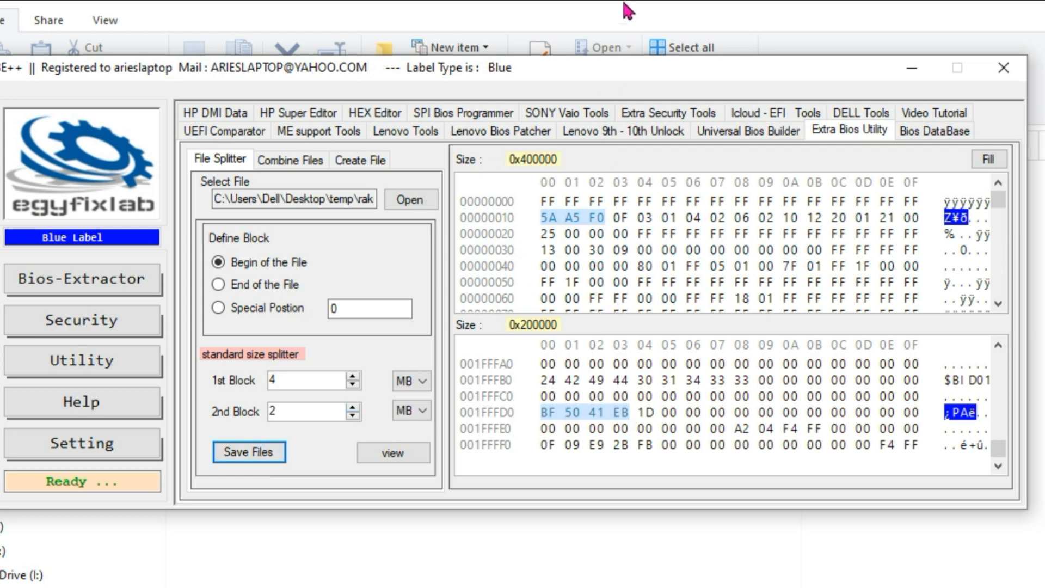
left_click(647, 23)
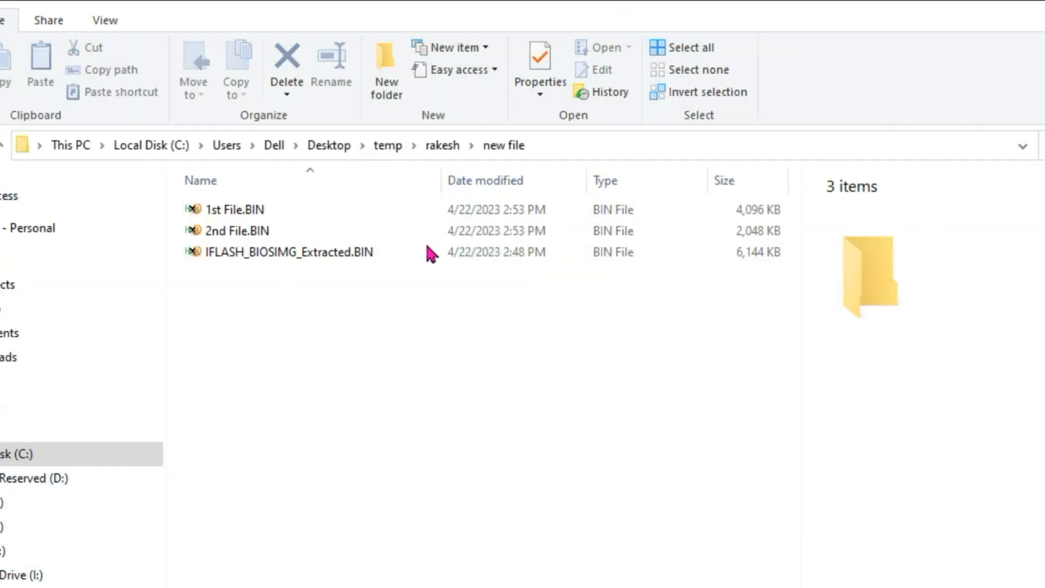
left_click(258, 217)
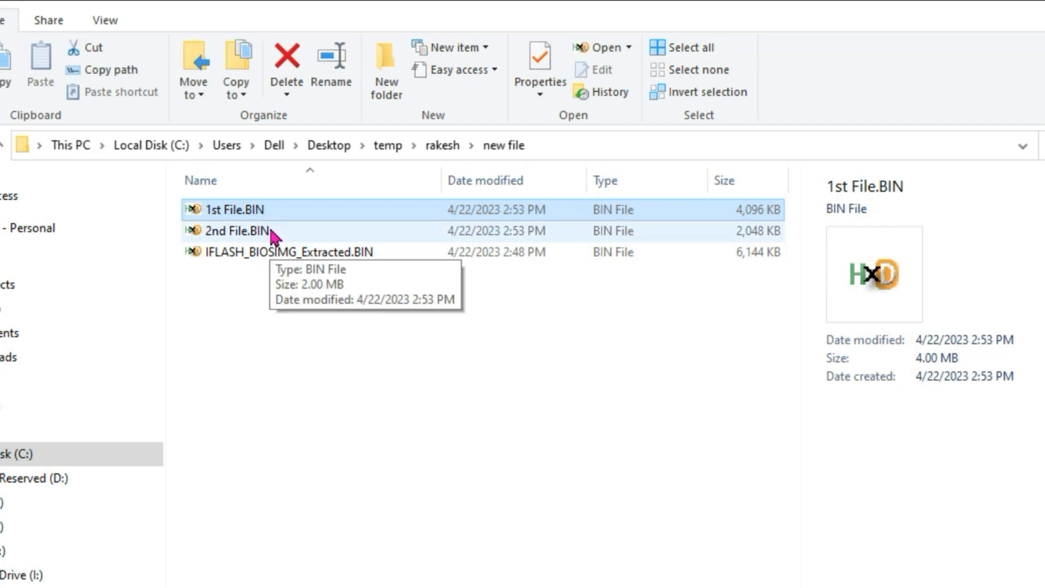
left_click(263, 236)
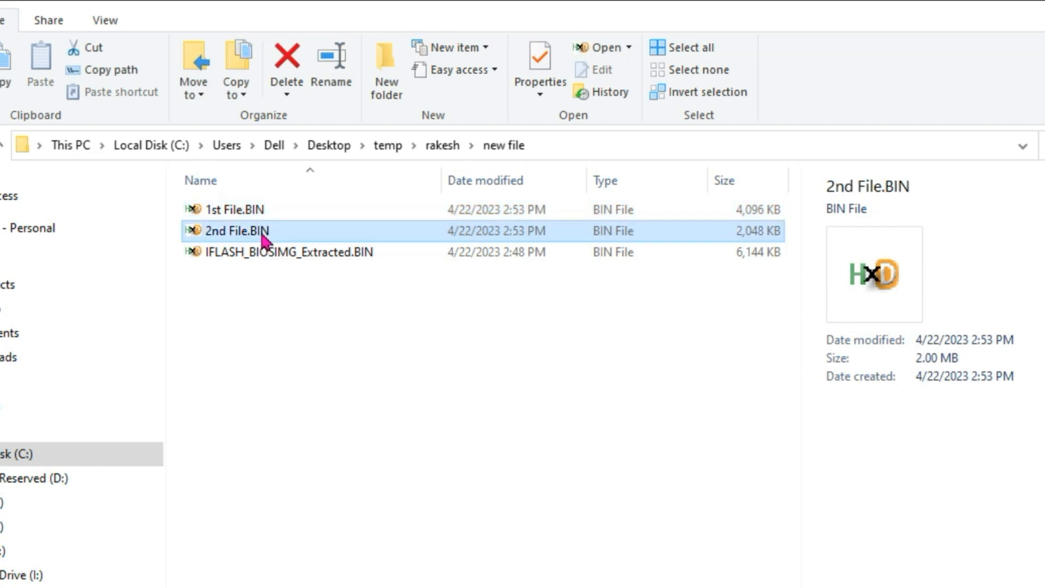
Step: Inspect the start of 1st File.BIN in HxD, highlighting bytes 5A A5 F0 0F 03 01 at offset 10, and close the editor
double_click(247, 217)
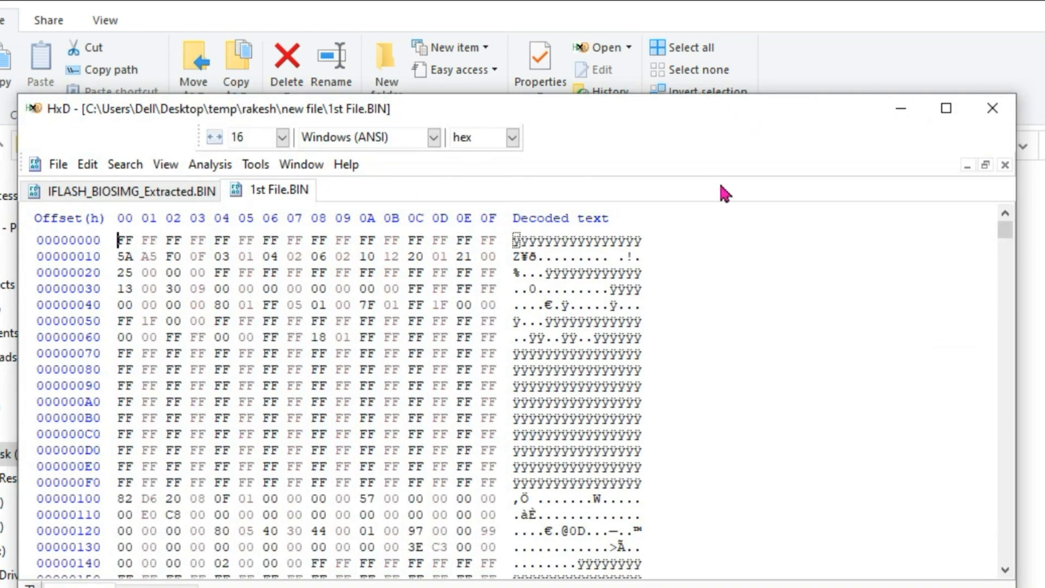
left_click_drag(515, 255, 562, 257)
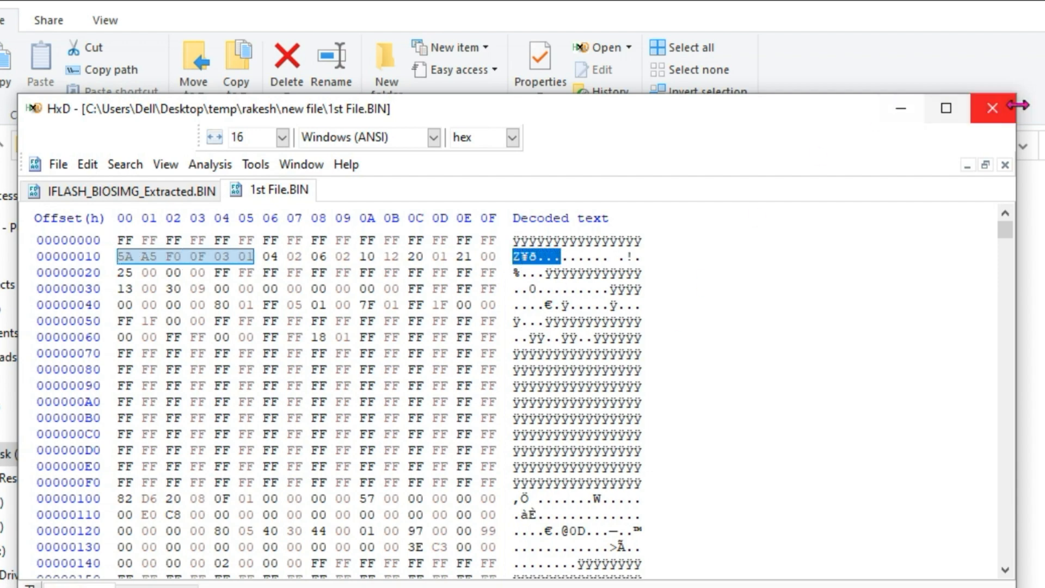
left_click(992, 107)
Step: Inspect the end of 2nd File.BIN in HxD, highlighting rows 001FFFE0 and 001FFFF0, and close the editor
double_click(223, 233)
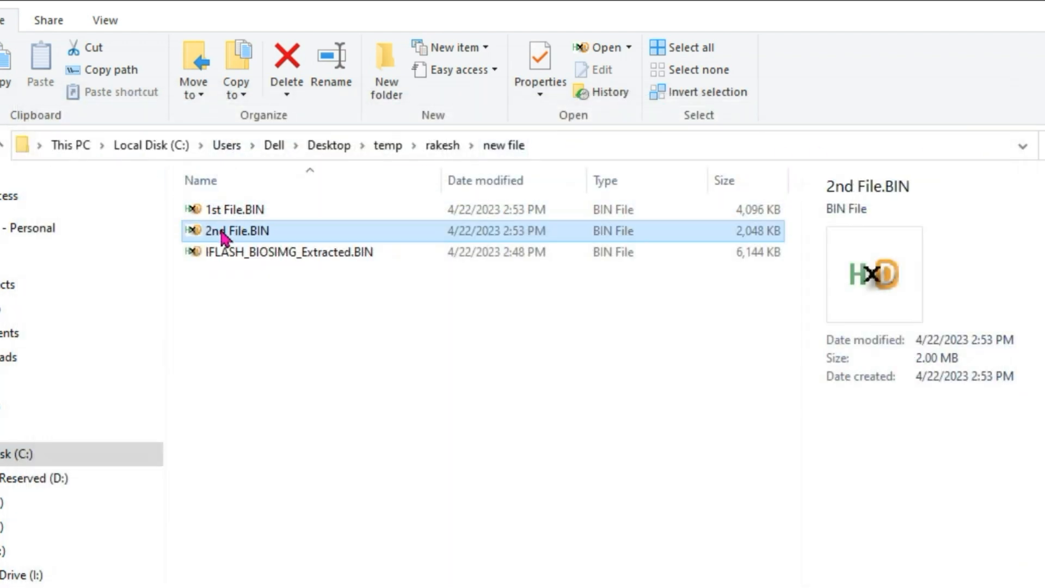
left_click_drag(1006, 226, 956, 576)
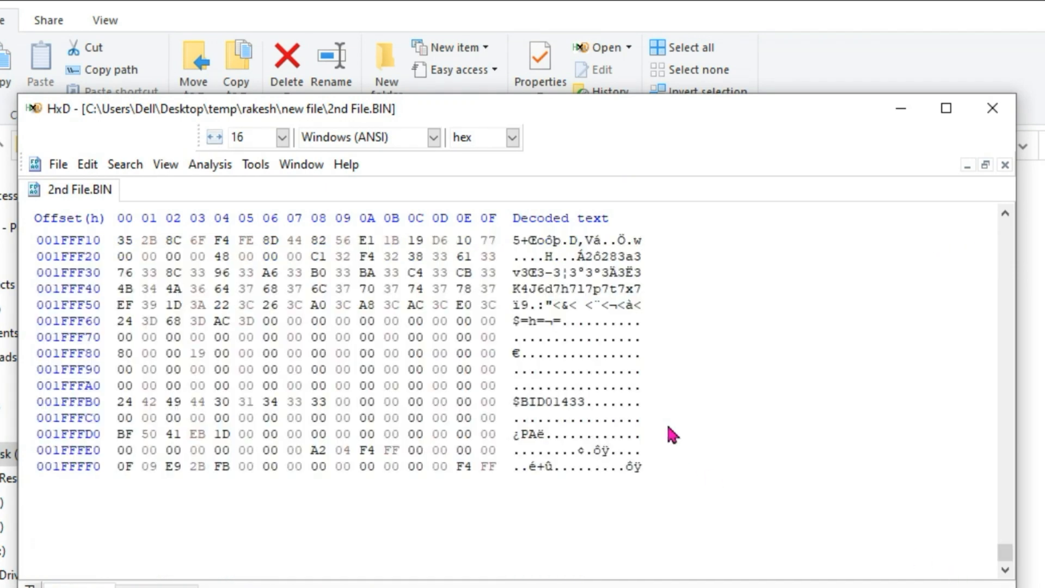
left_click_drag(514, 450, 634, 473)
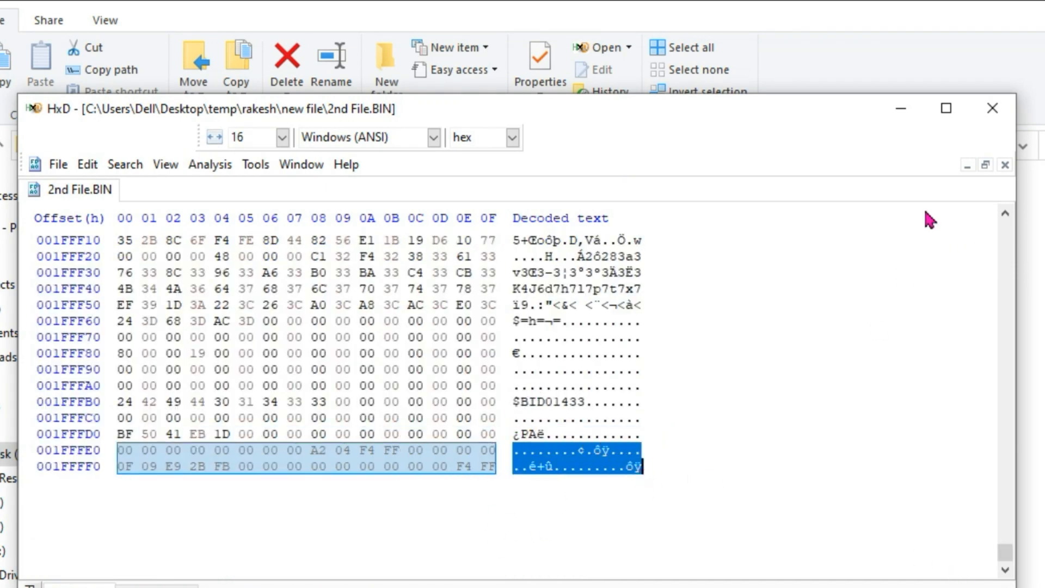
left_click(992, 108)
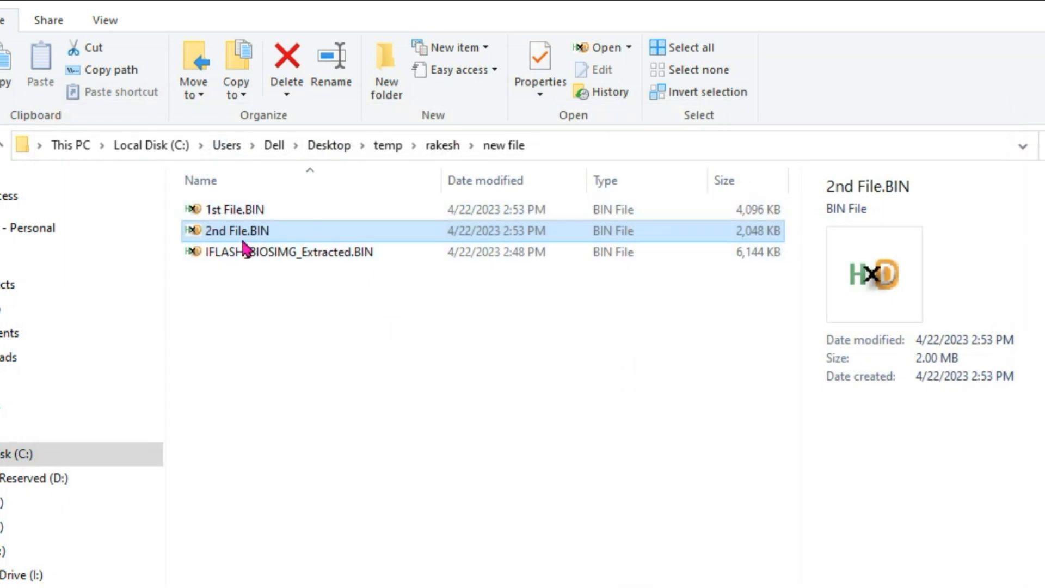